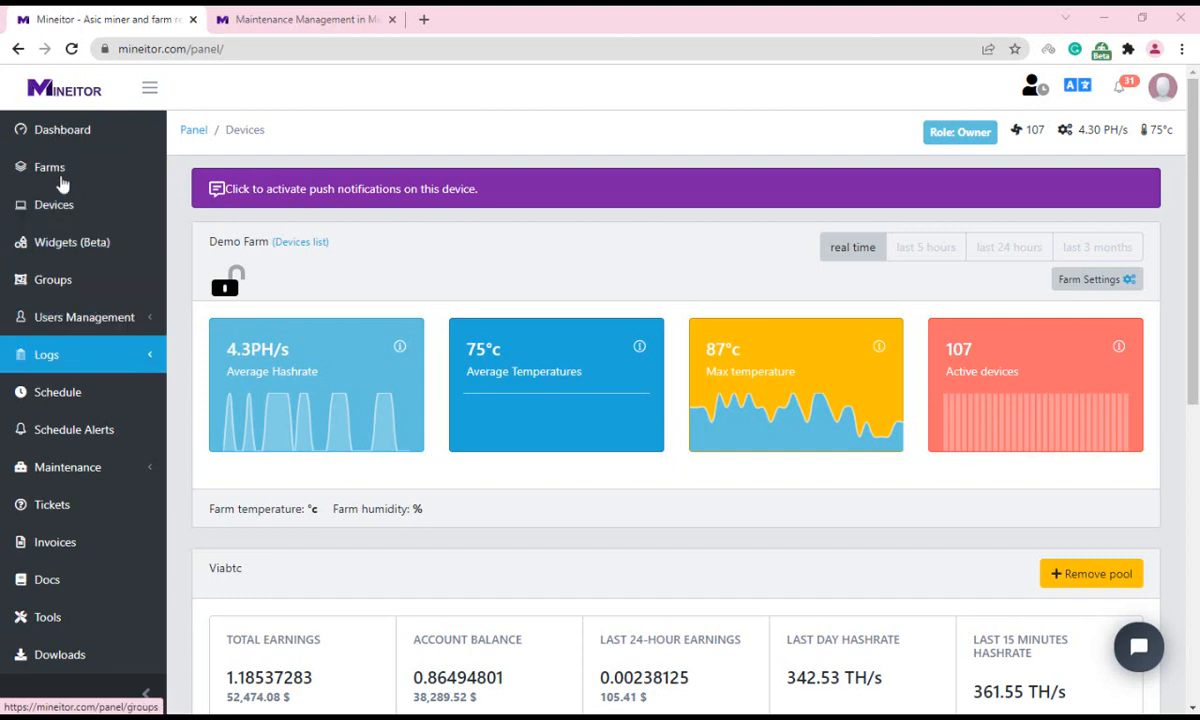
# Step: Open the maintenance tasks board and view it filtered by Top Activities, My Activities and All Activities
pyautogui.click(66, 467)
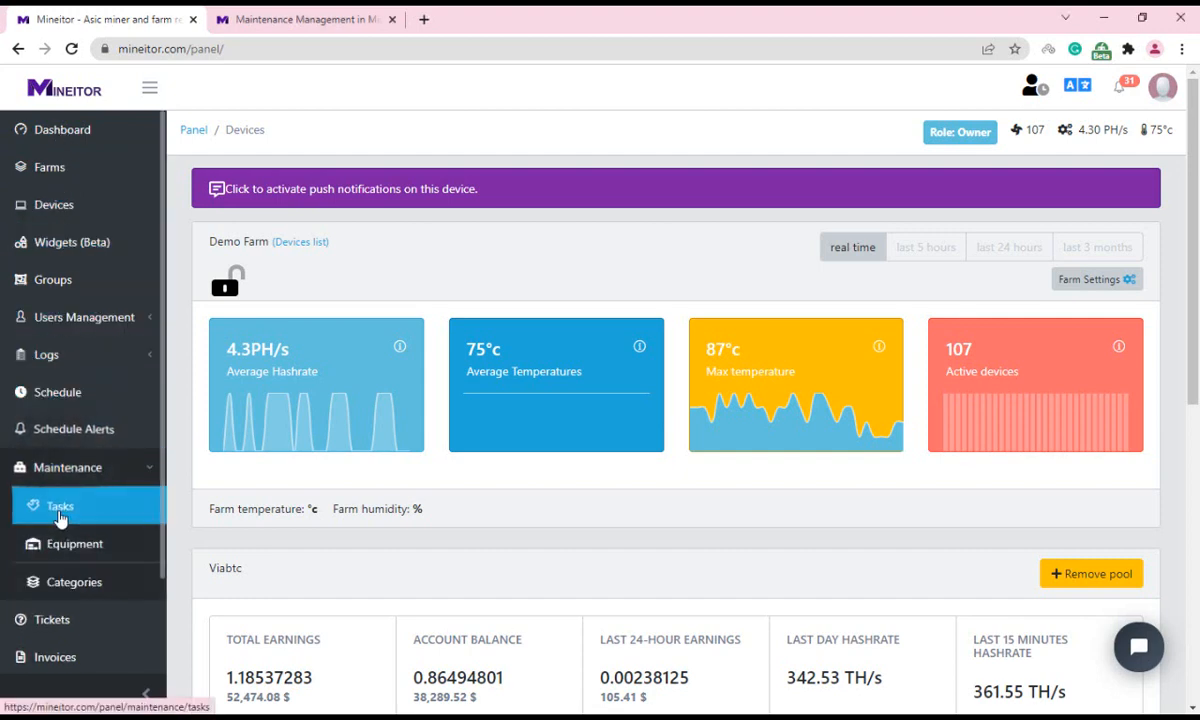
pyautogui.click(60, 512)
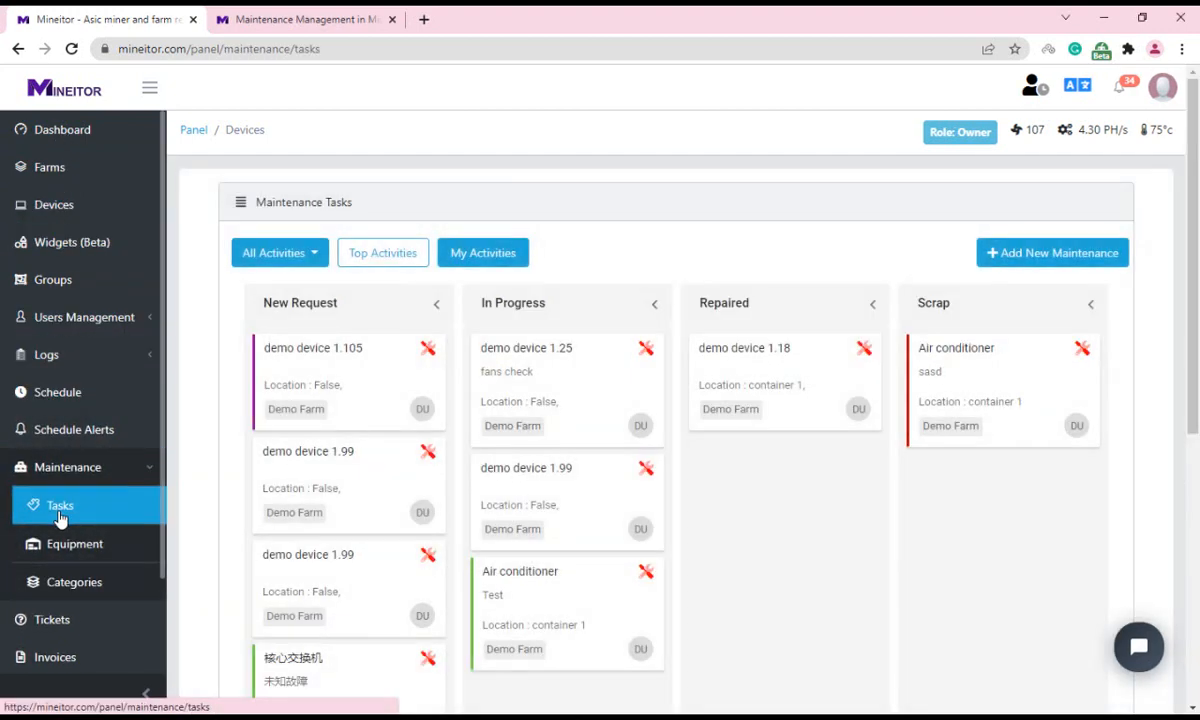
pyautogui.click(283, 254)
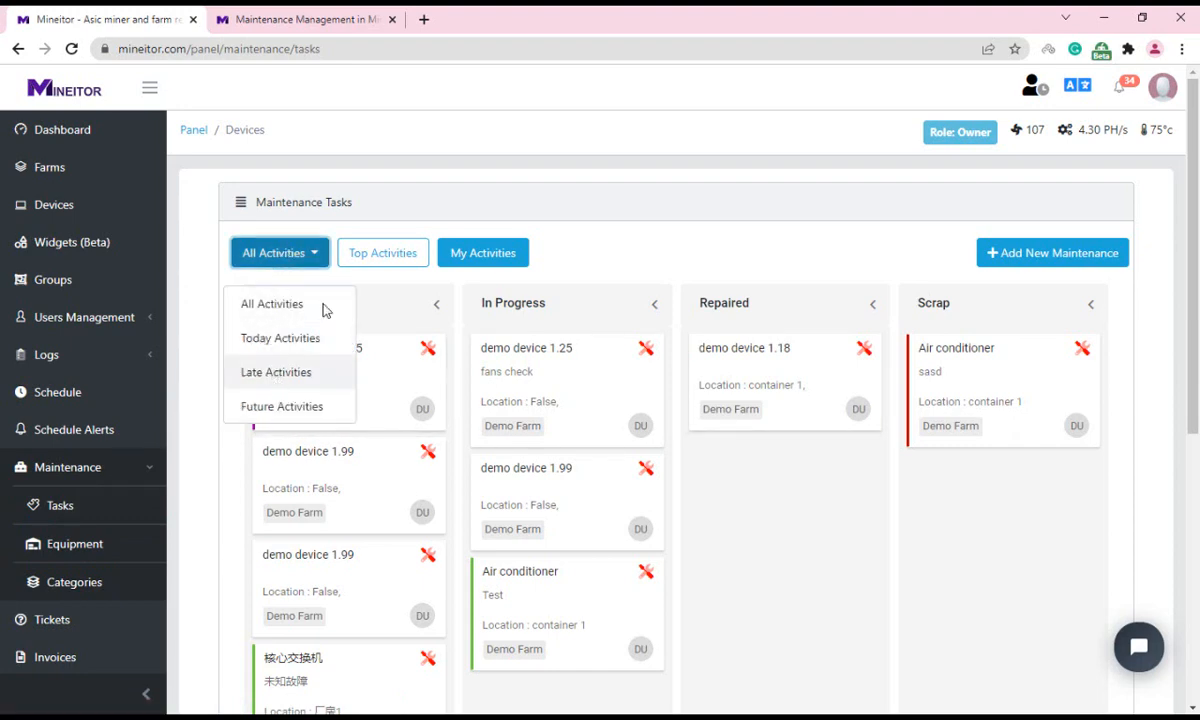
pyautogui.click(388, 252)
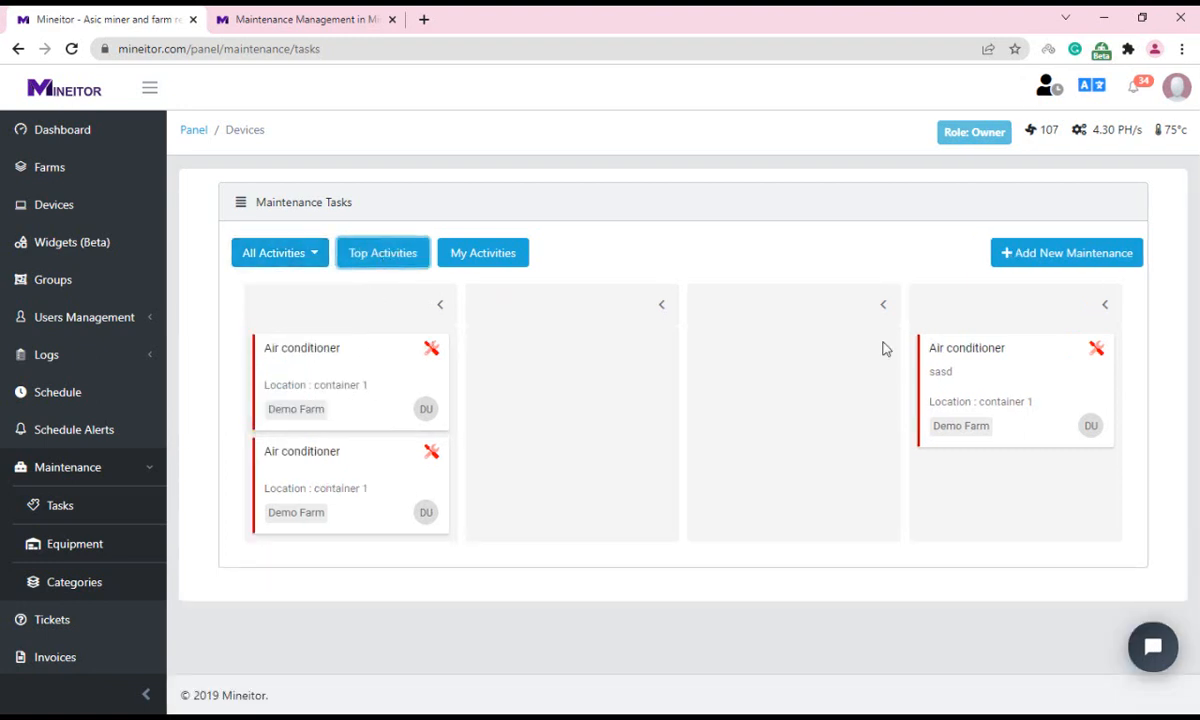
pyautogui.click(493, 256)
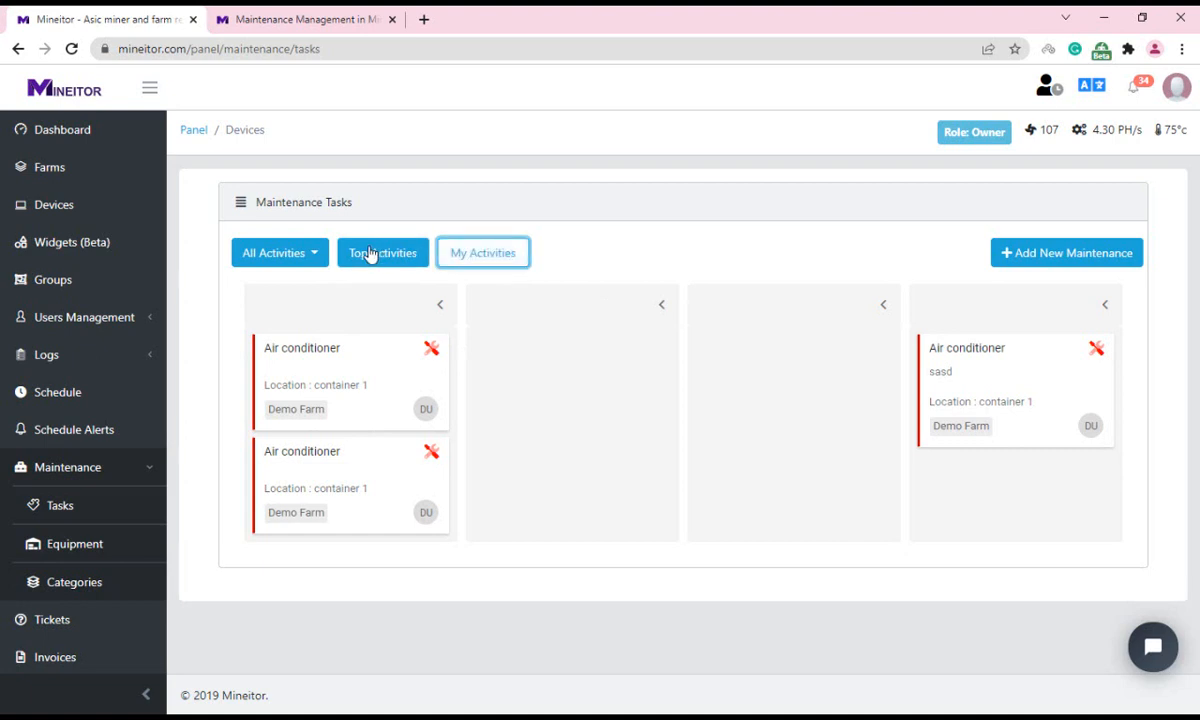
pyautogui.click(306, 255)
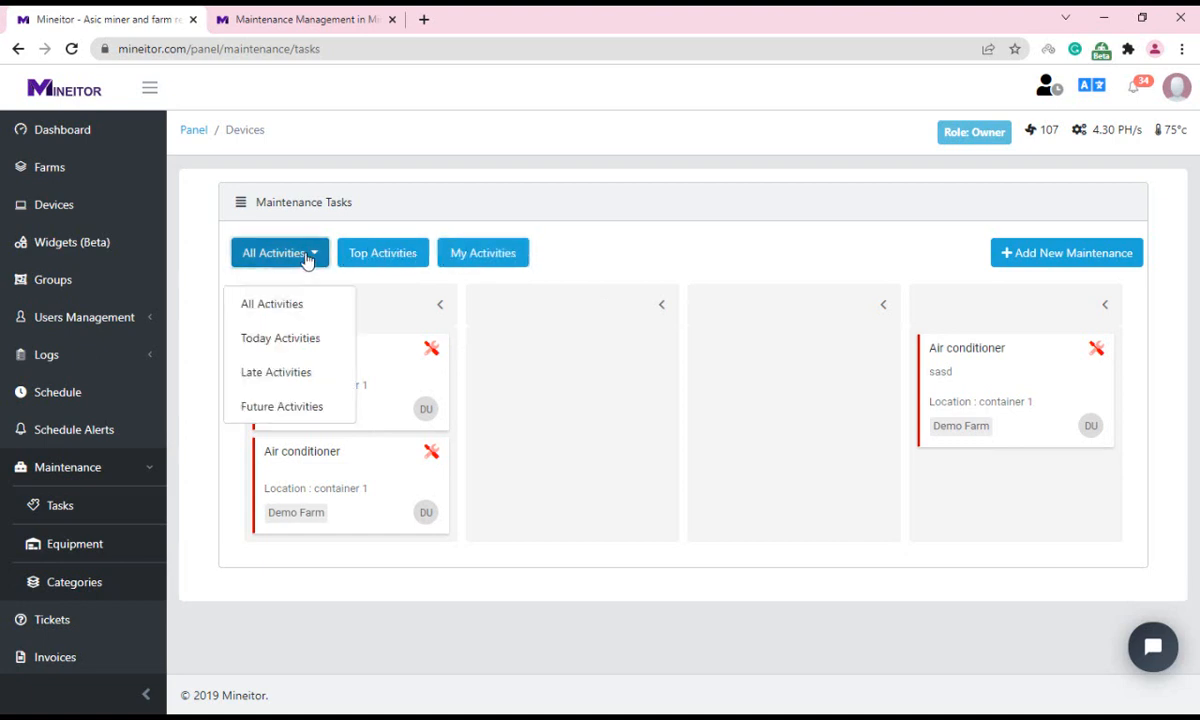
pyautogui.click(289, 301)
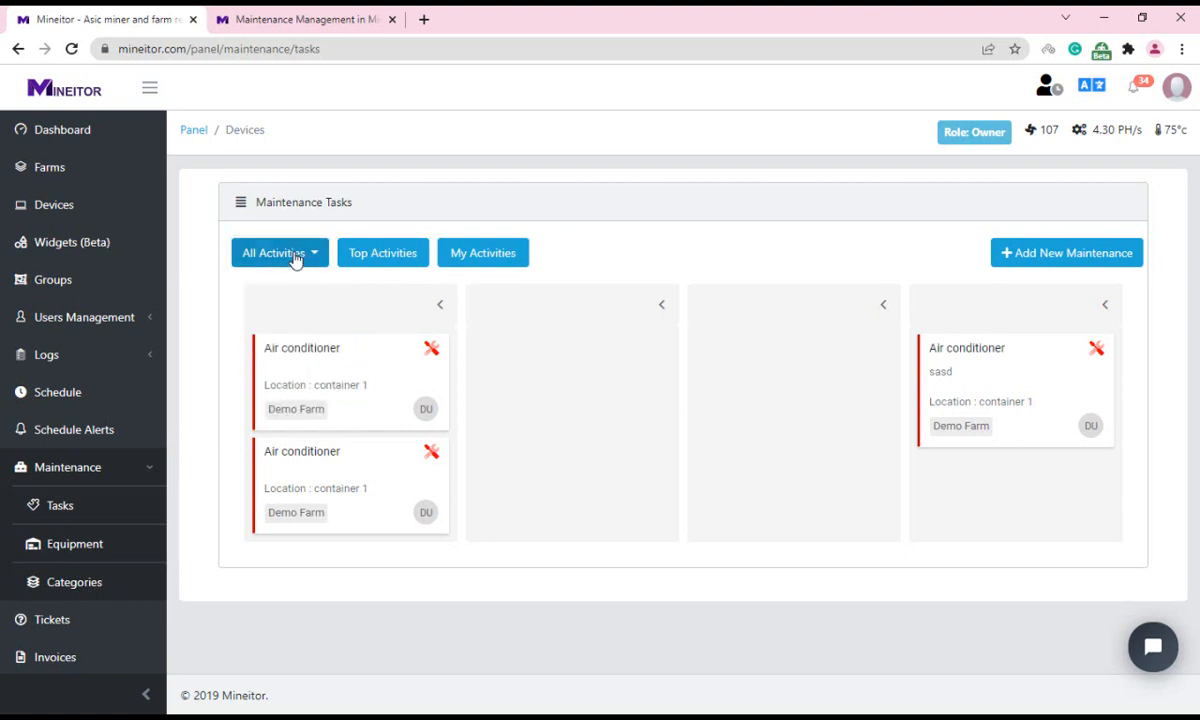
pyautogui.click(295, 257)
pyautogui.click(296, 258)
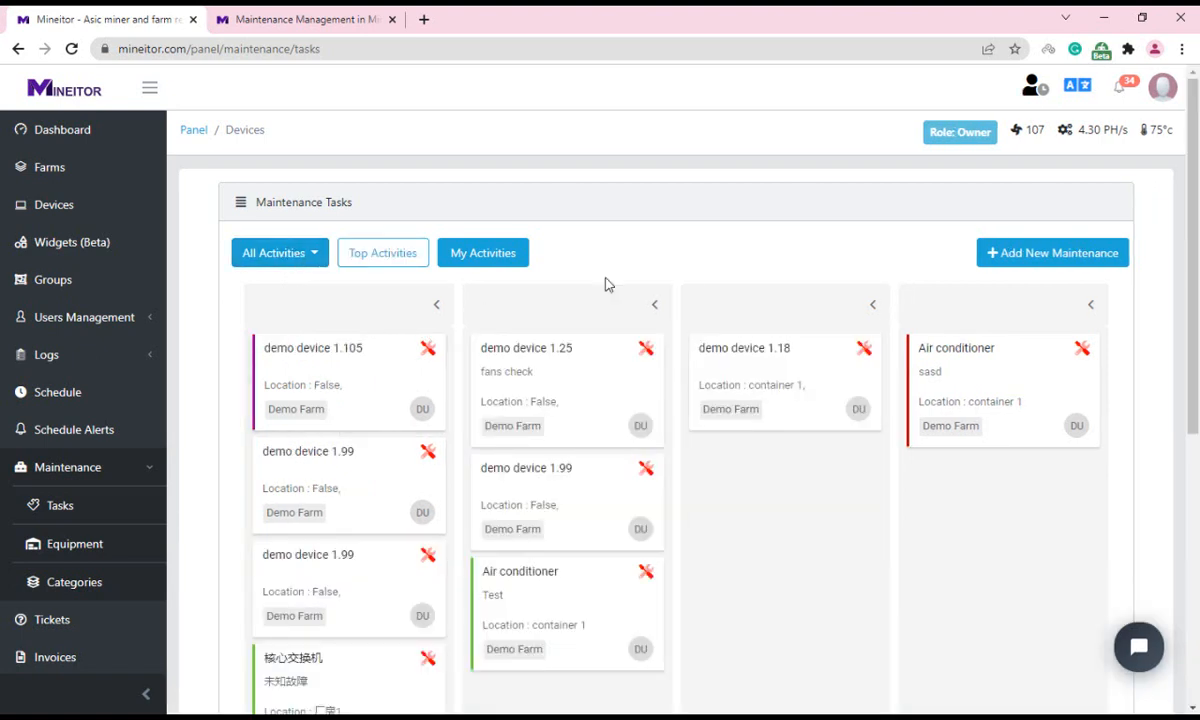
# Step: Begin a new maintenance with target type Equipment, maintenance type Preventive and farm Demo Farm, and proceed to its details
pyautogui.click(1079, 263)
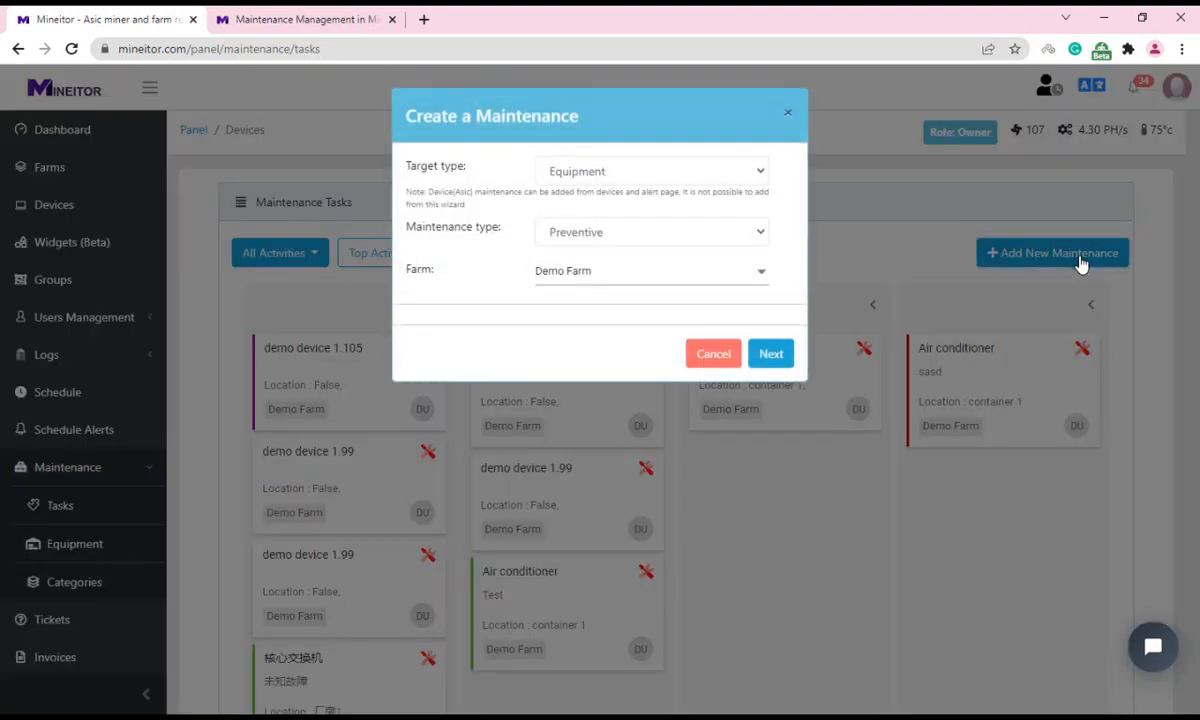
pyautogui.click(576, 182)
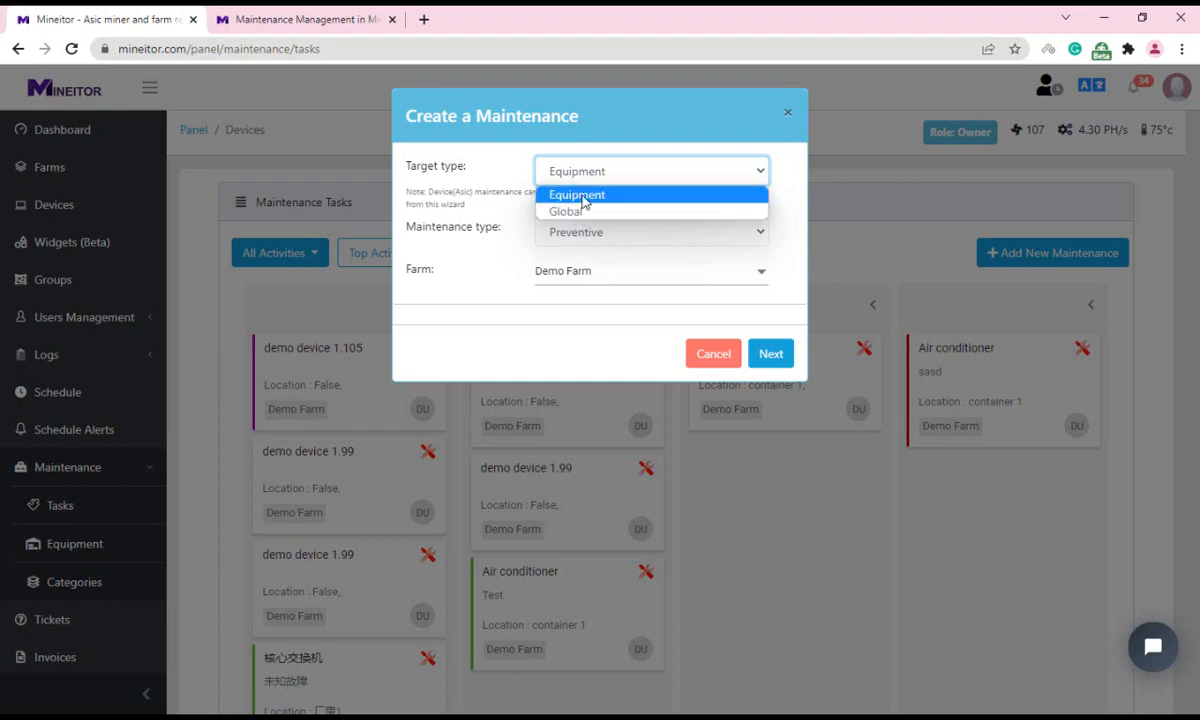
pyautogui.click(585, 196)
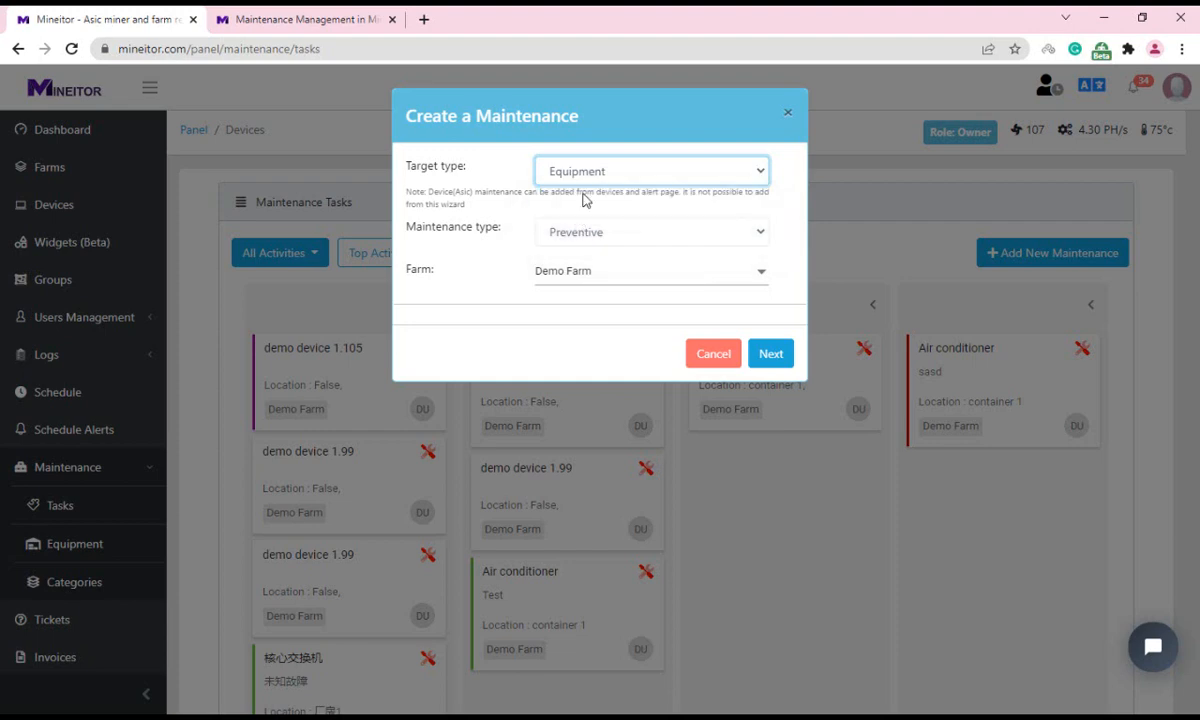
pyautogui.click(572, 238)
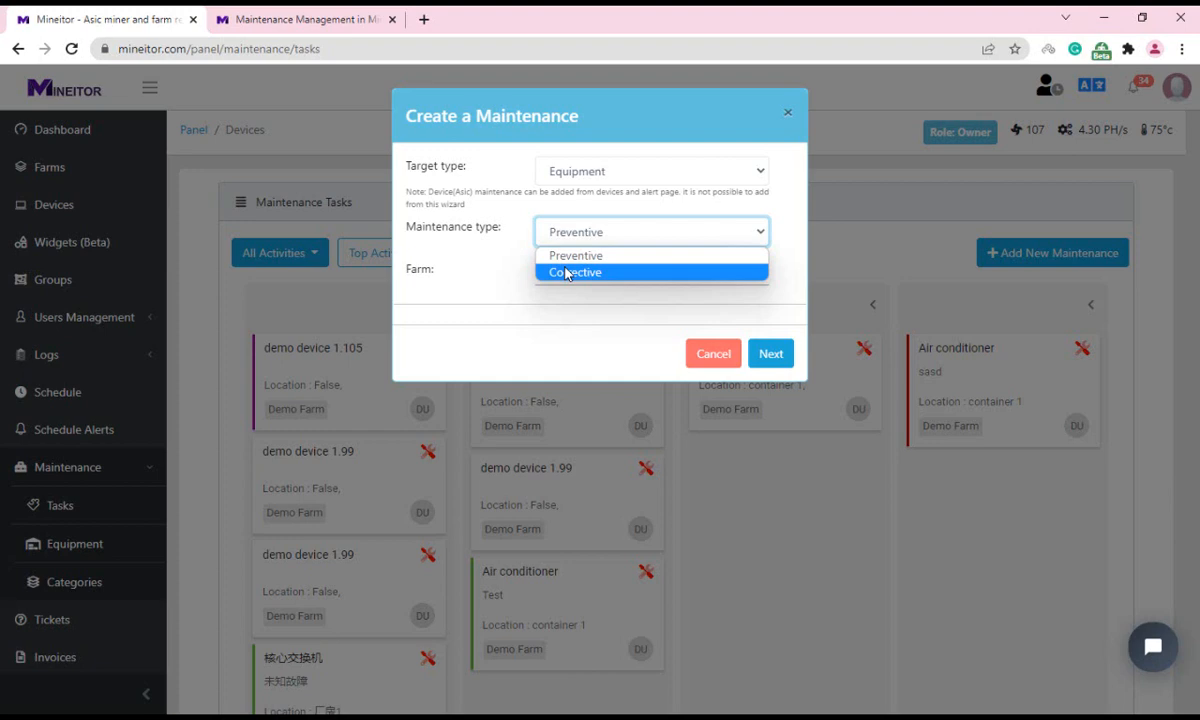
pyautogui.click(636, 256)
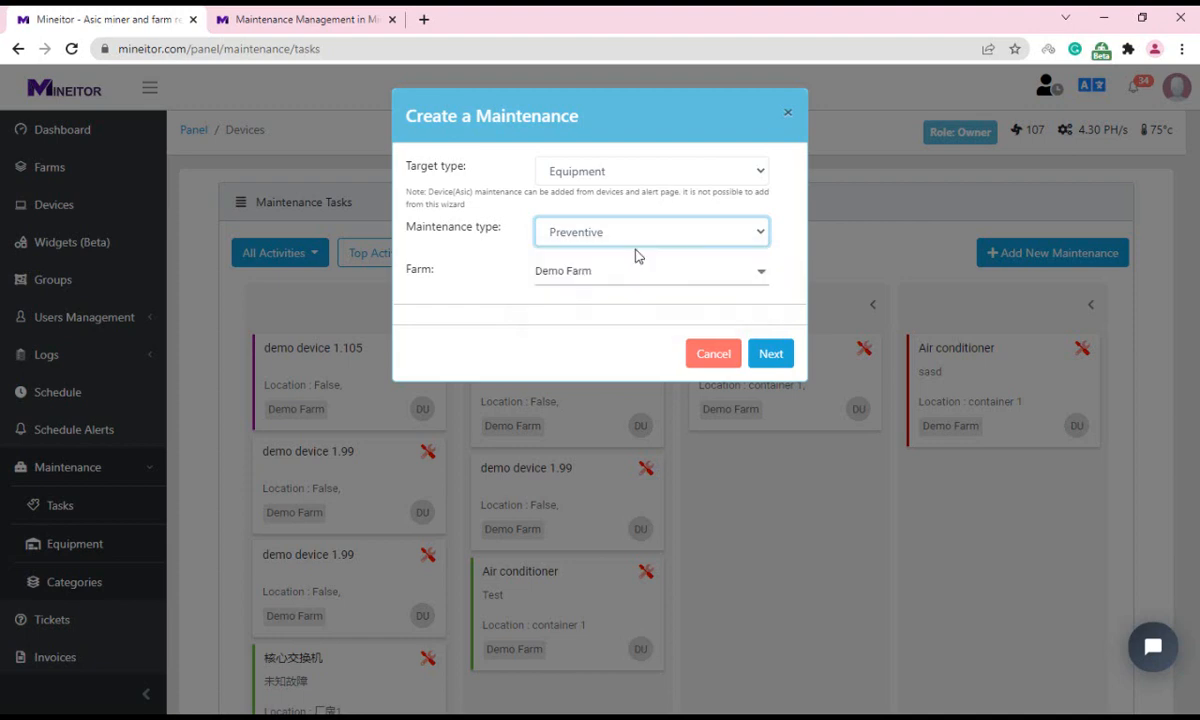
pyautogui.click(568, 274)
pyautogui.click(568, 274)
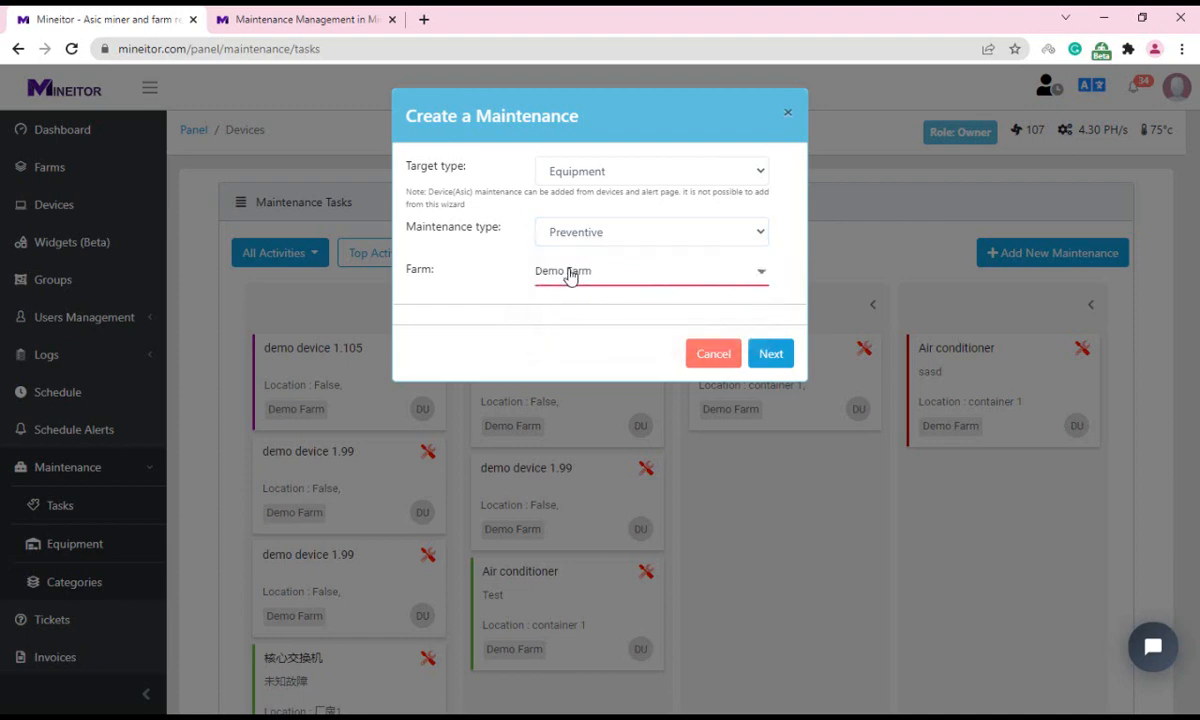
pyautogui.click(772, 356)
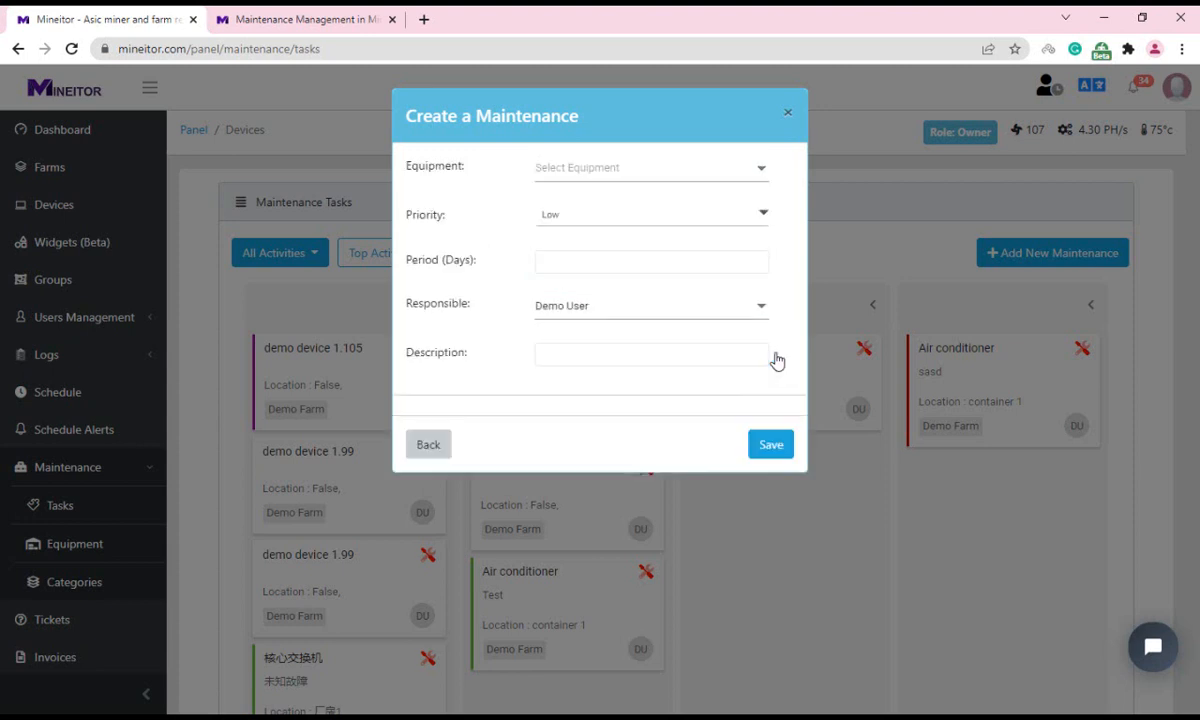
# Step: Select Air conditioner as the maintenance's equipment, with High priority and a period of 30 days
pyautogui.click(546, 174)
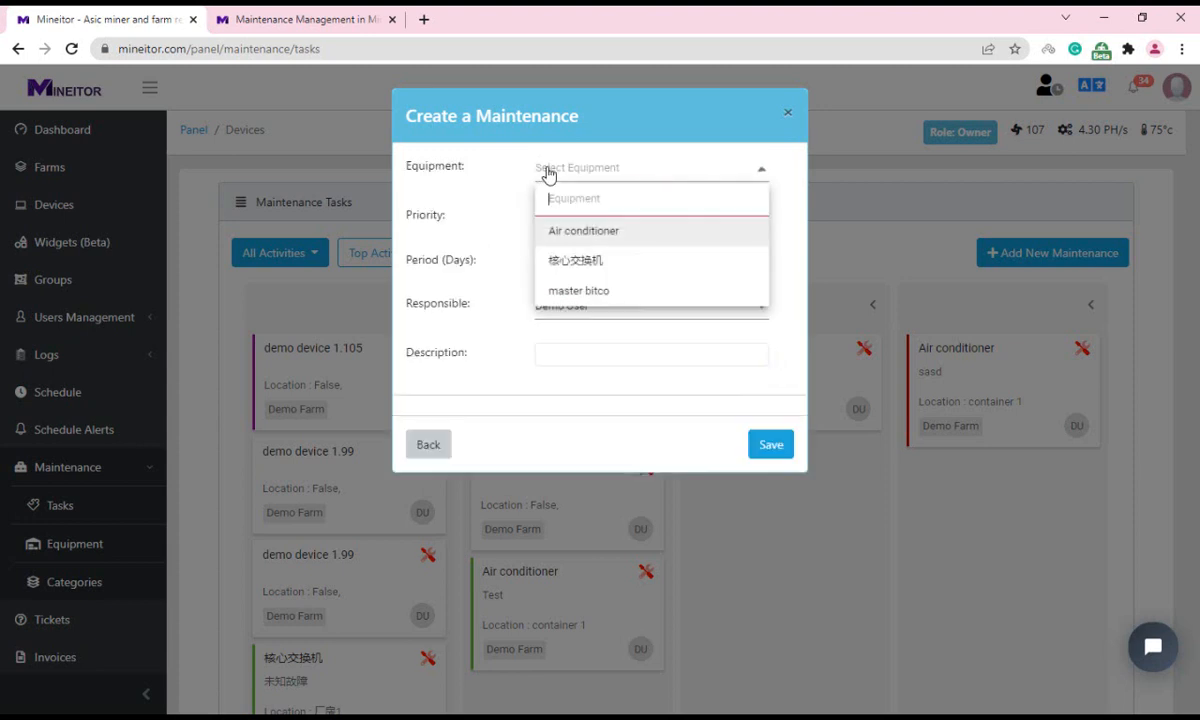
pyautogui.click(573, 232)
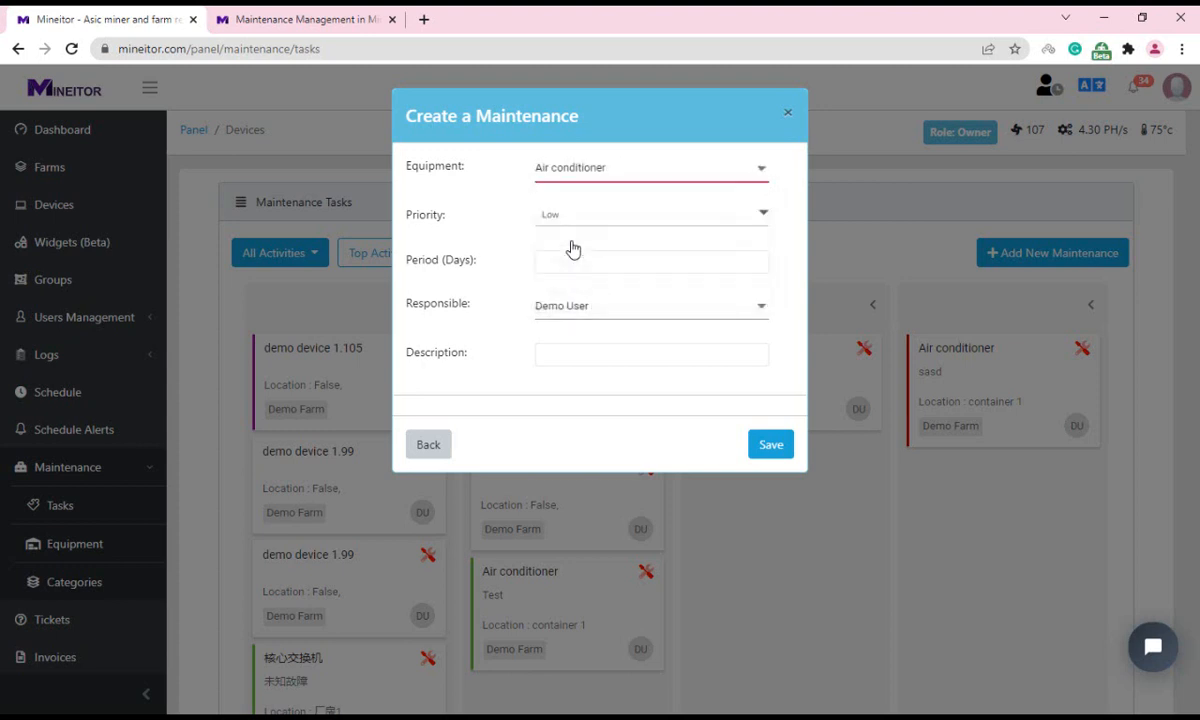
pyautogui.click(573, 215)
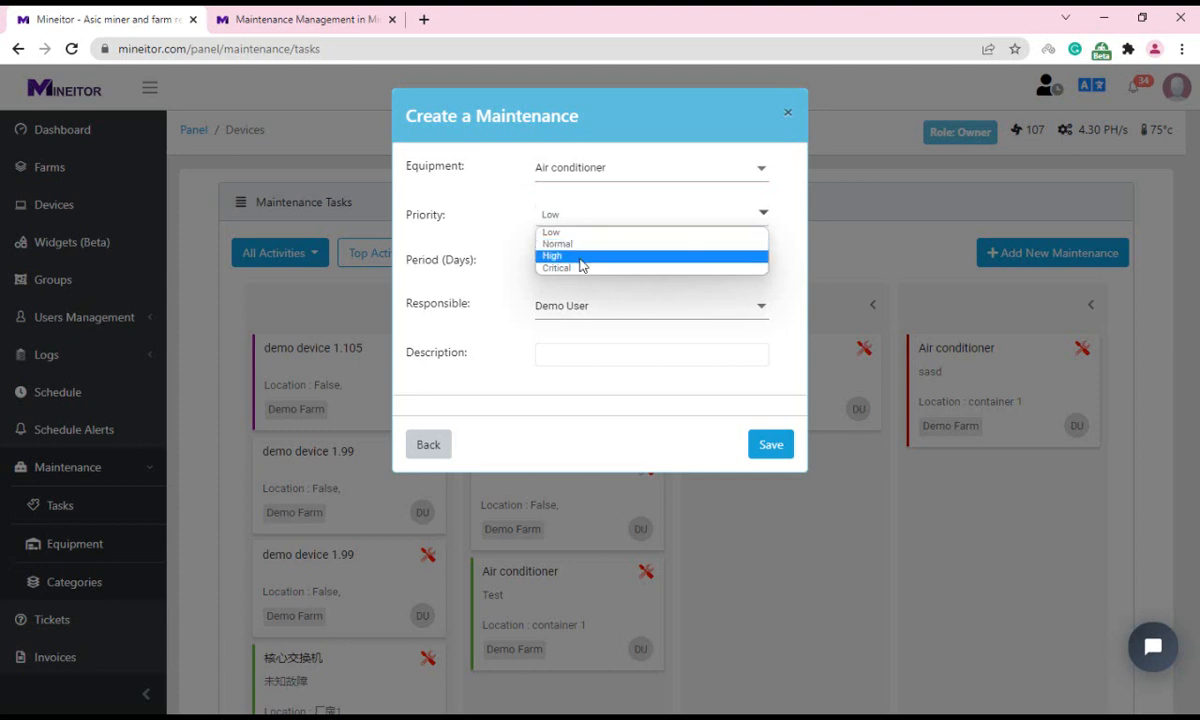
pyautogui.click(582, 256)
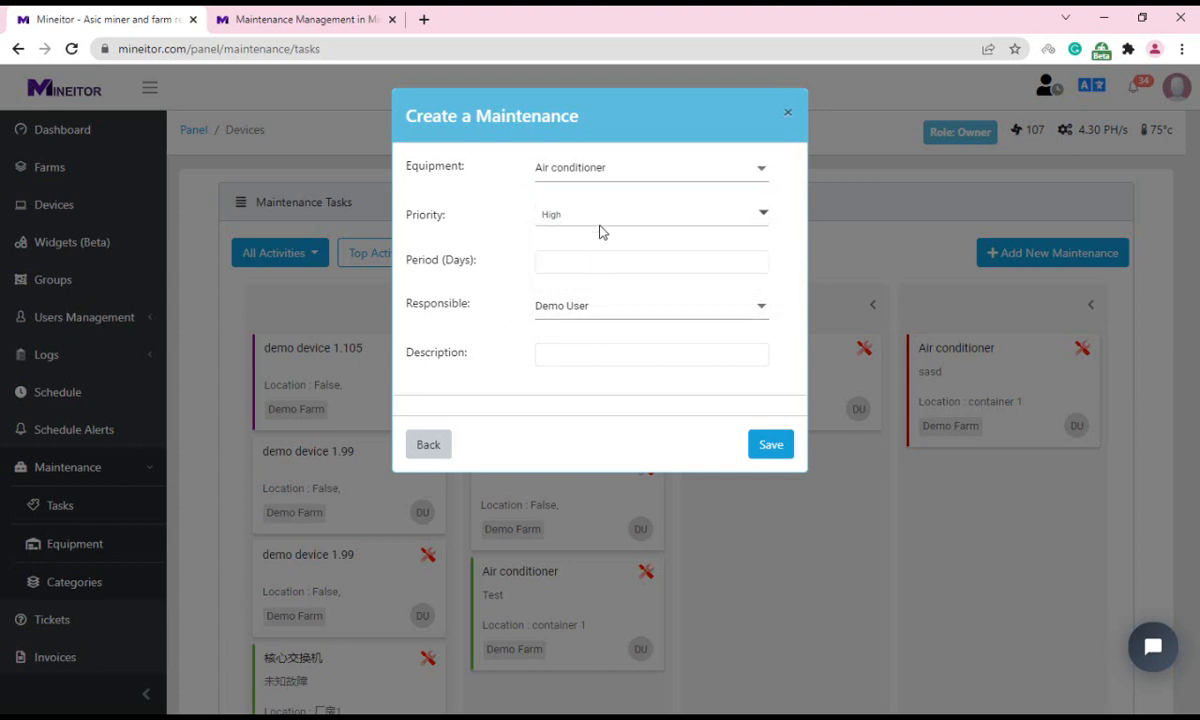
pyautogui.click(566, 265)
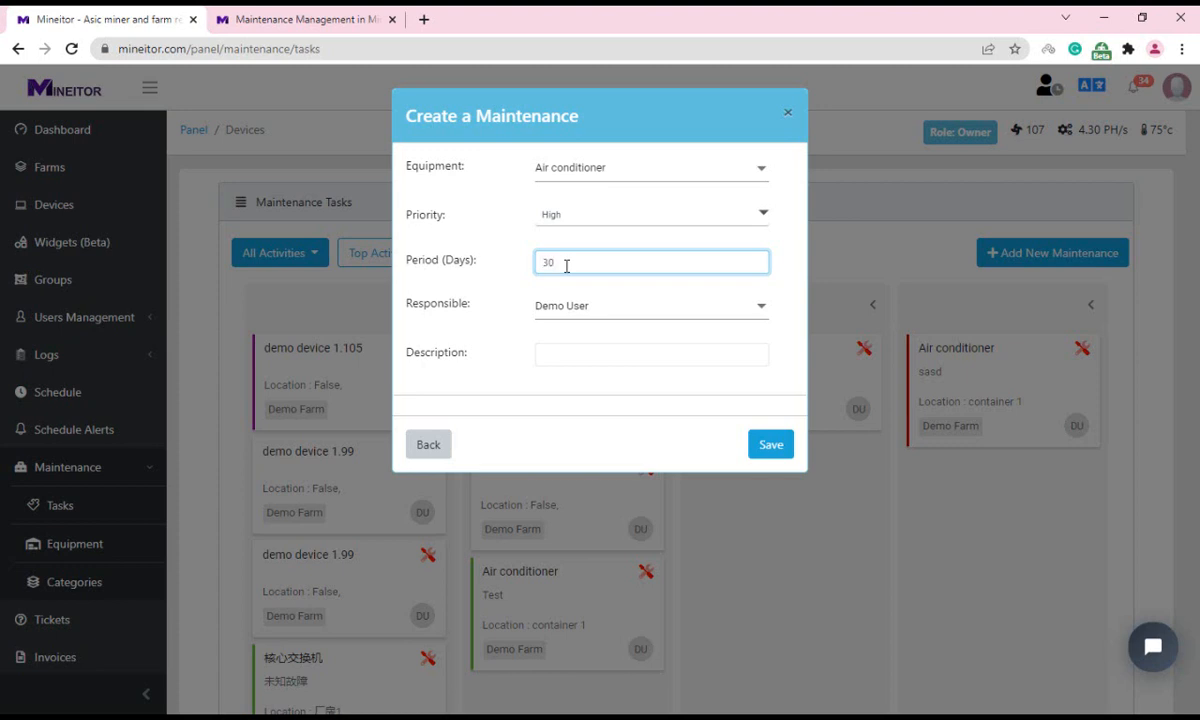
pyautogui.write('30')
# Step: Assign Demo User as responsible for the maintenance and save it with an empty description
pyautogui.click(578, 308)
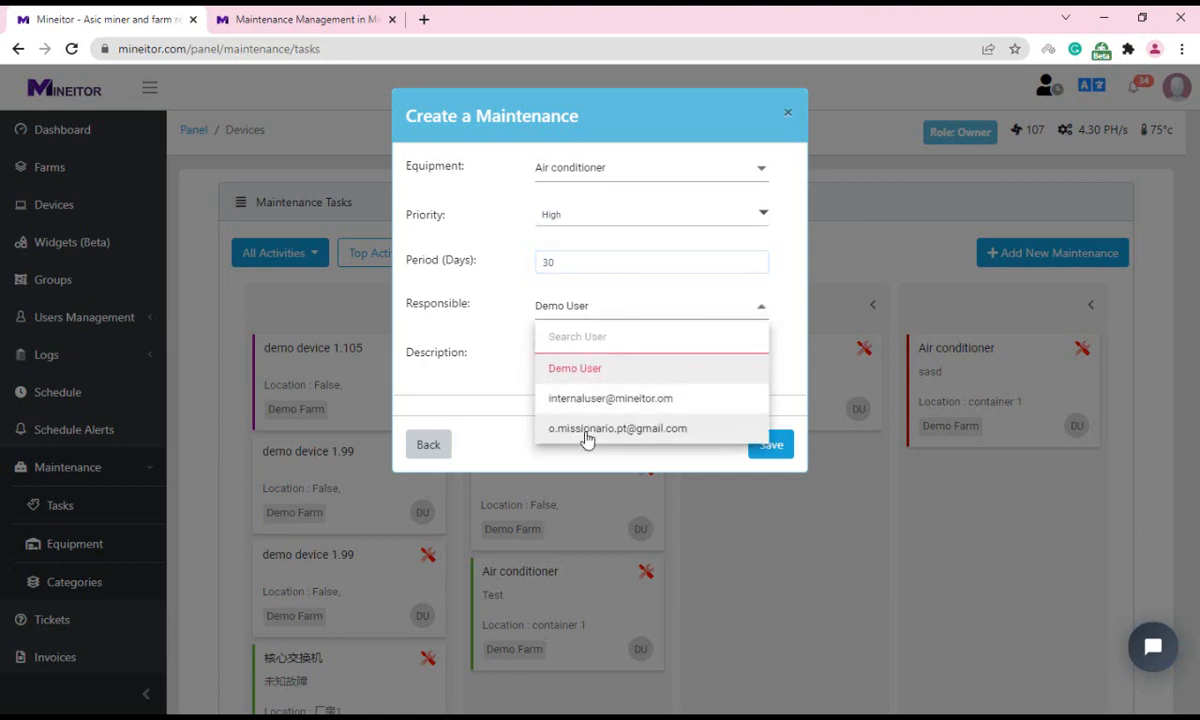
pyautogui.click(581, 369)
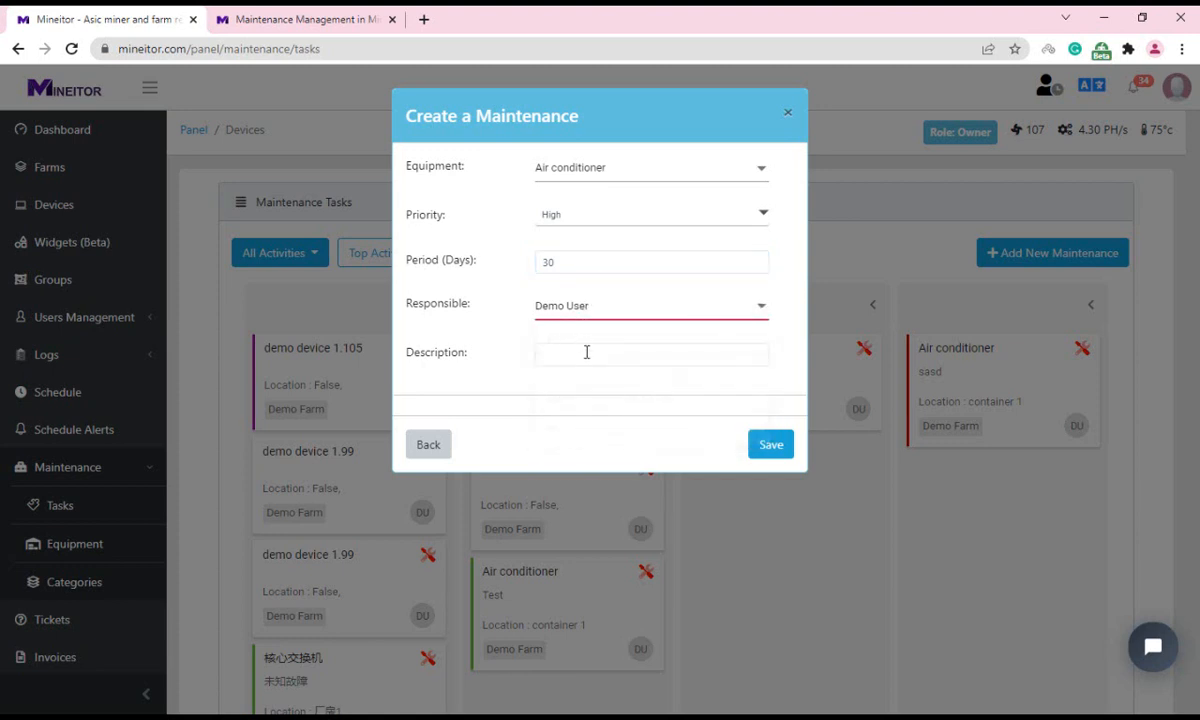
pyautogui.click(577, 362)
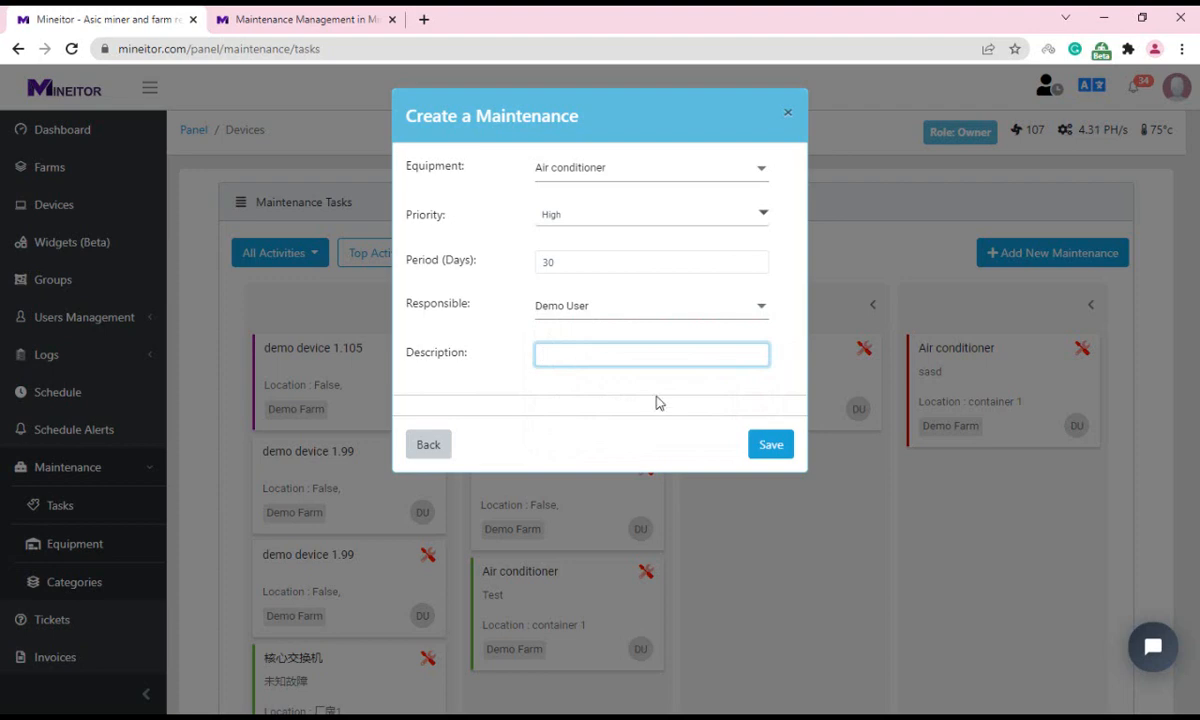
pyautogui.click(778, 450)
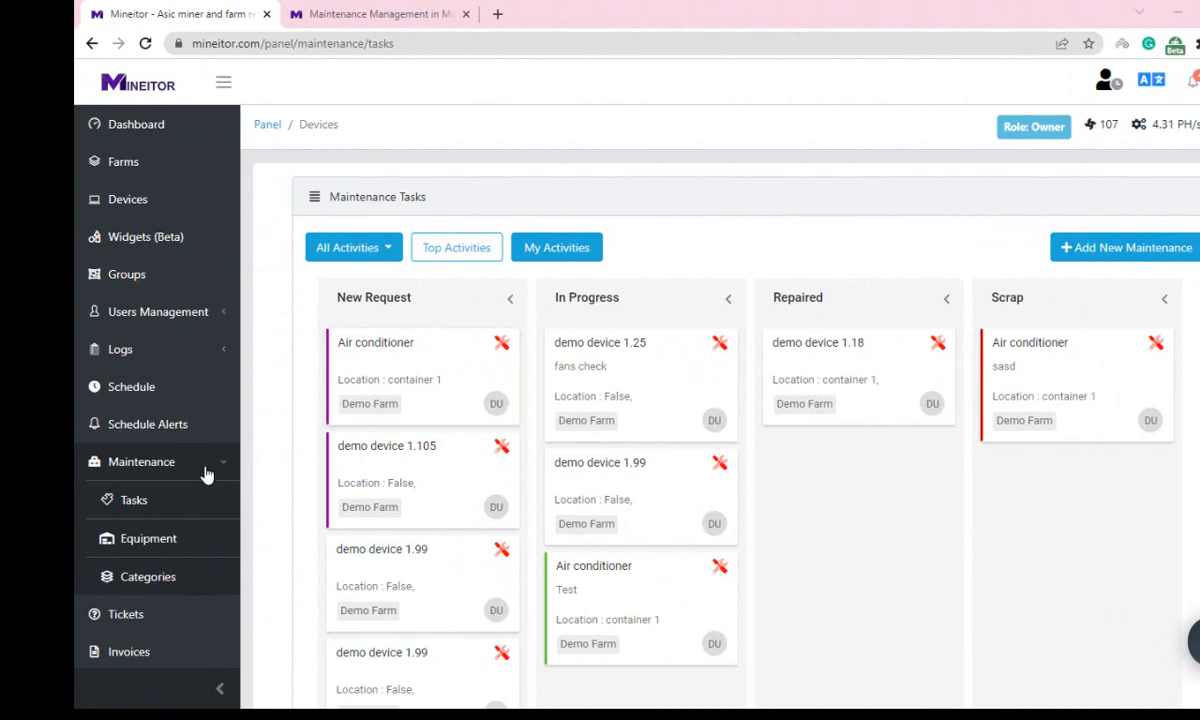
# Step: Begin a new entry in the maintenance equipment list named Air conditioner, with Demo Farm as its farm
pyautogui.click(173, 552)
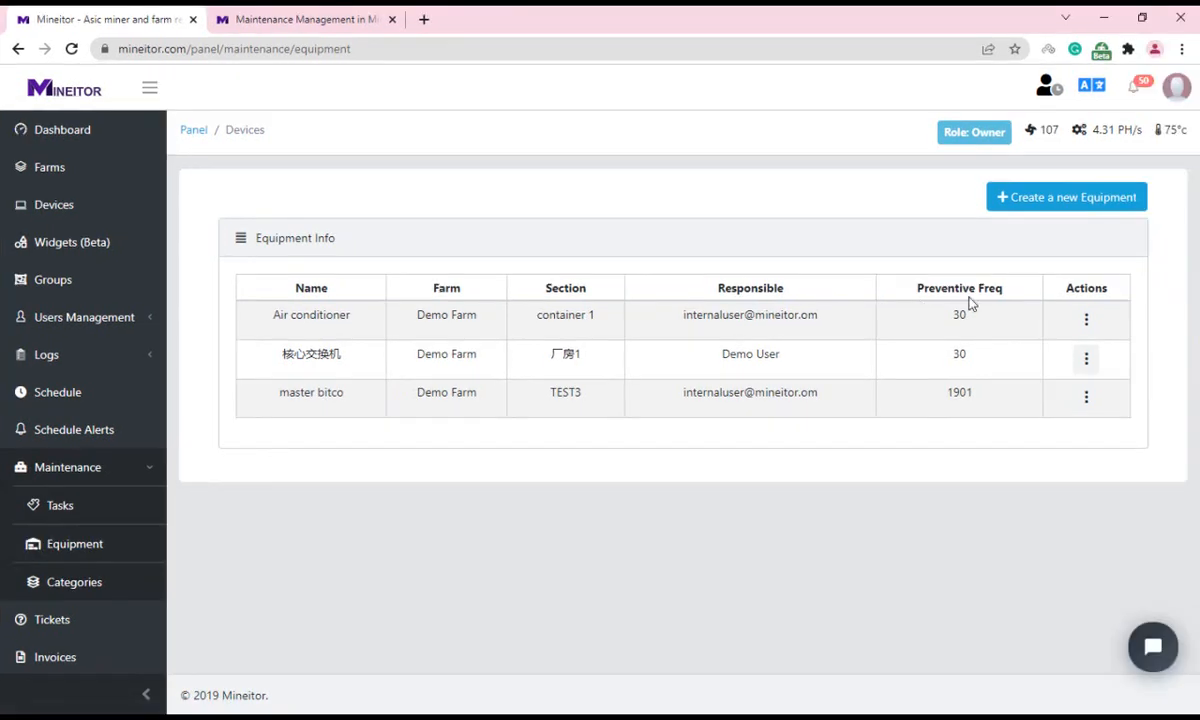
pyautogui.click(1071, 201)
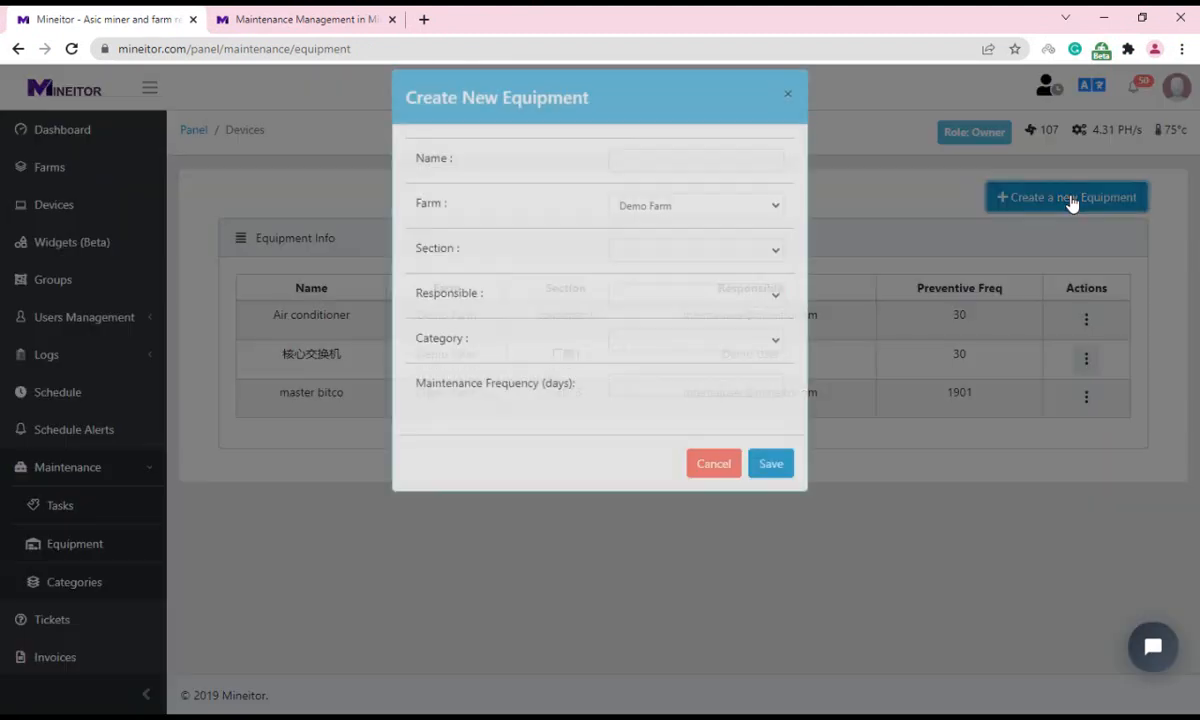
pyautogui.click(680, 188)
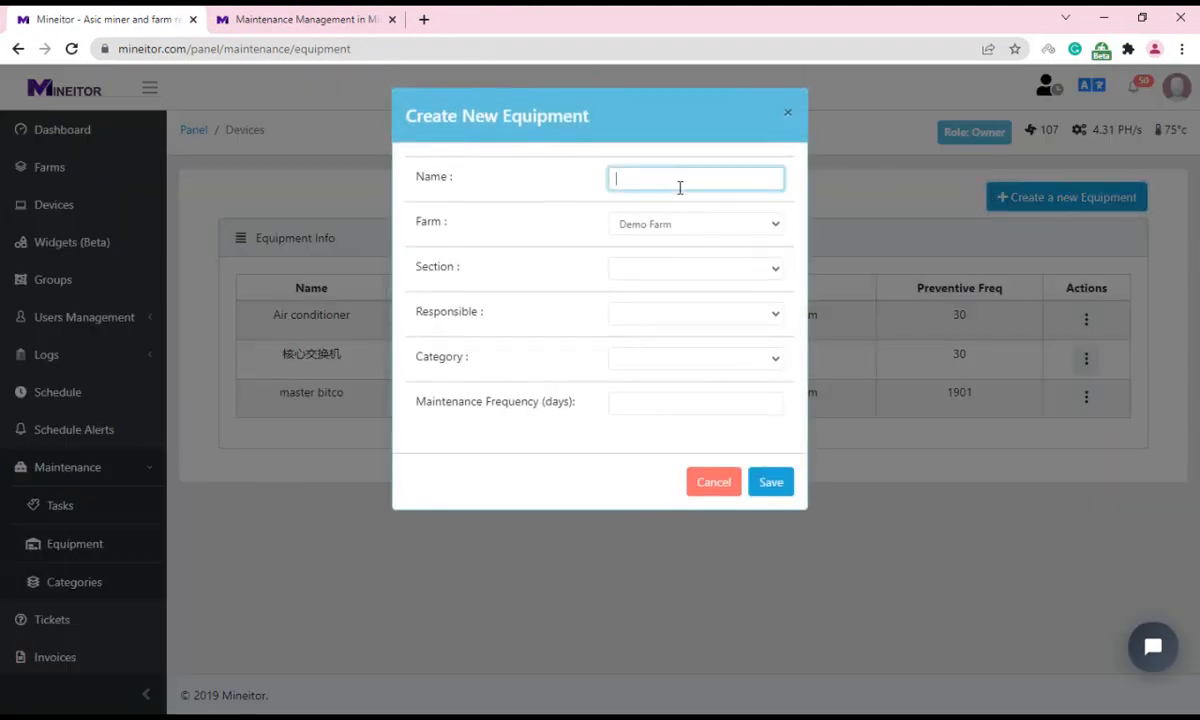
pyautogui.write('Air conditioner')
pyautogui.click(678, 226)
pyautogui.click(675, 233)
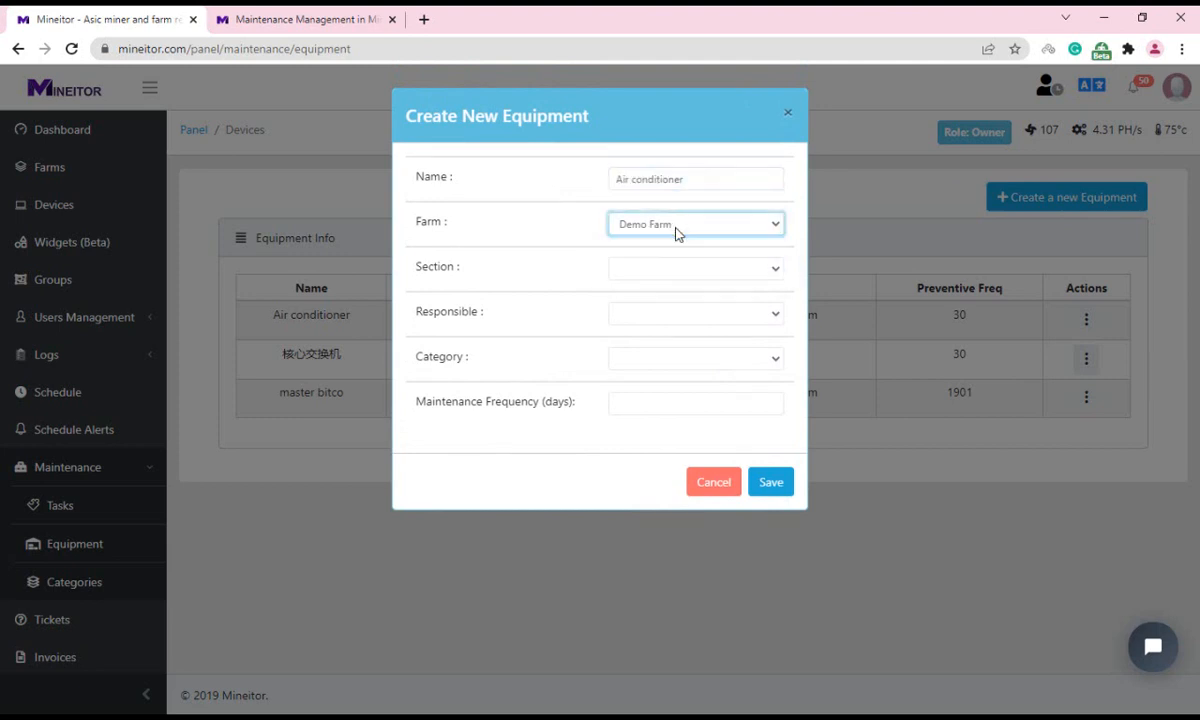
# Step: Set the new equipment's section to TESTT and its responsible to Demo User
pyautogui.click(671, 271)
pyautogui.click(668, 303)
pyautogui.click(665, 316)
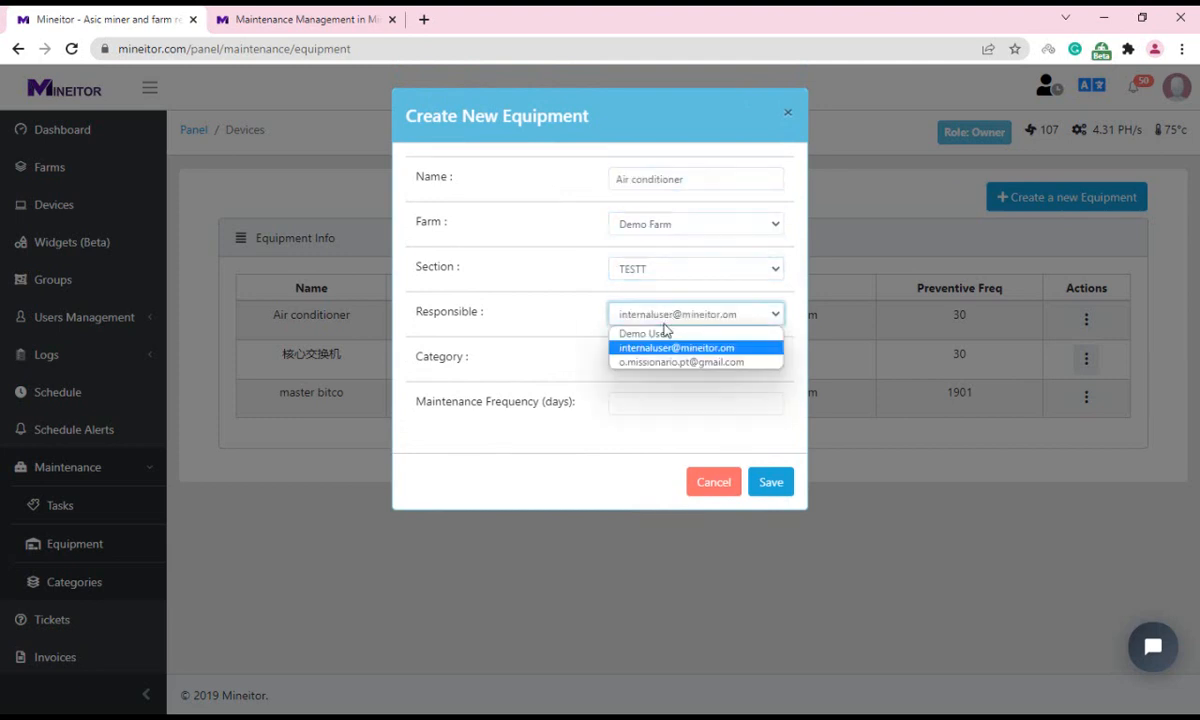
pyautogui.click(662, 335)
# Step: Set the equipment's category to Cooling and its maintenance frequency to 30 days, and save it
pyautogui.click(662, 360)
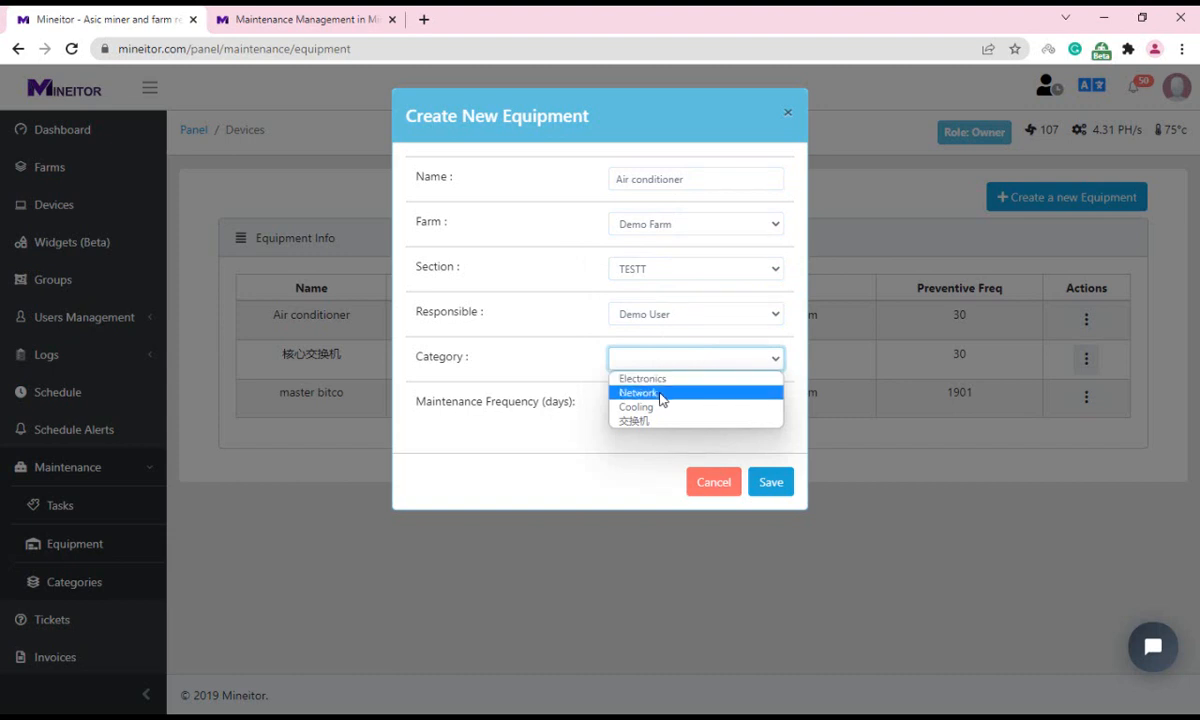
pyautogui.click(656, 404)
pyautogui.click(656, 404)
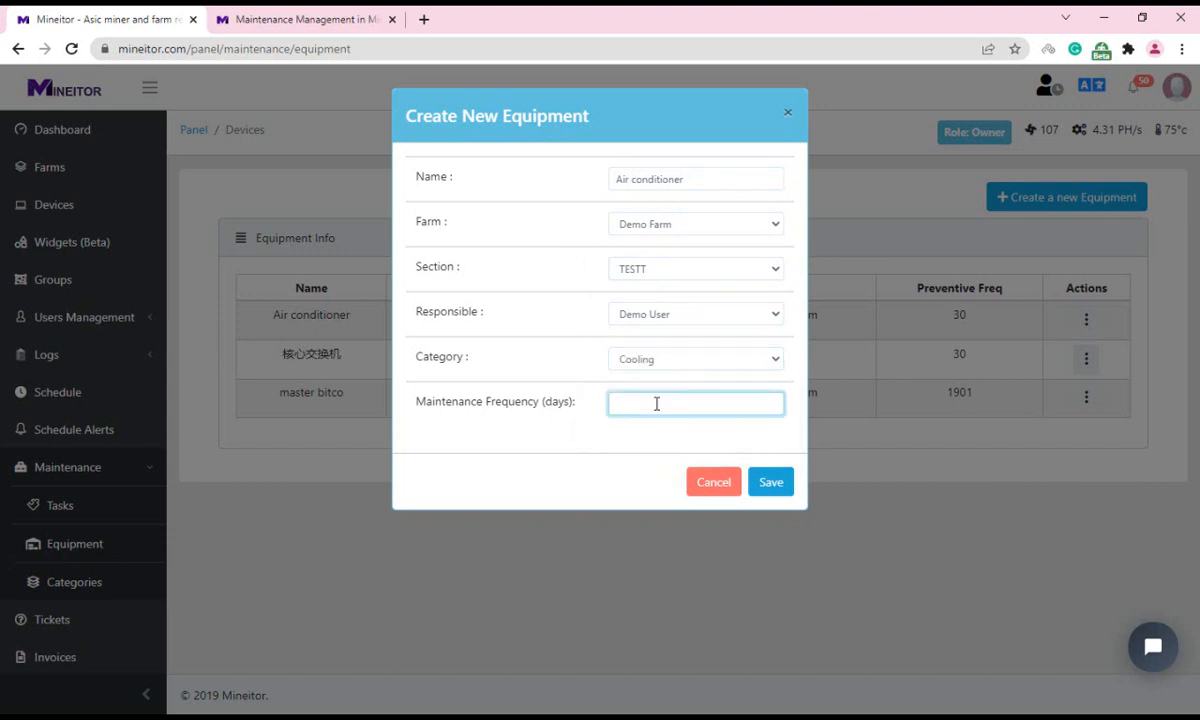
pyautogui.click(783, 488)
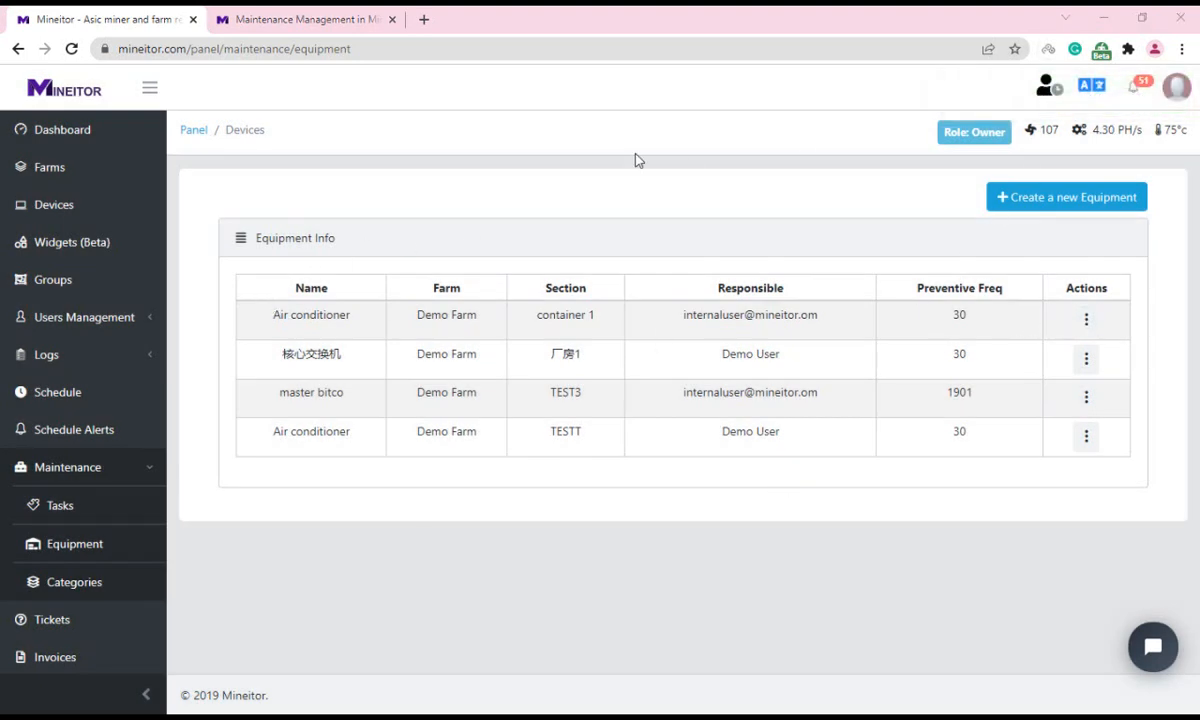
# Step: Create a maintenance category named cooling for Demo Farm with Demo User as responsible, and save it
pyautogui.click(70, 590)
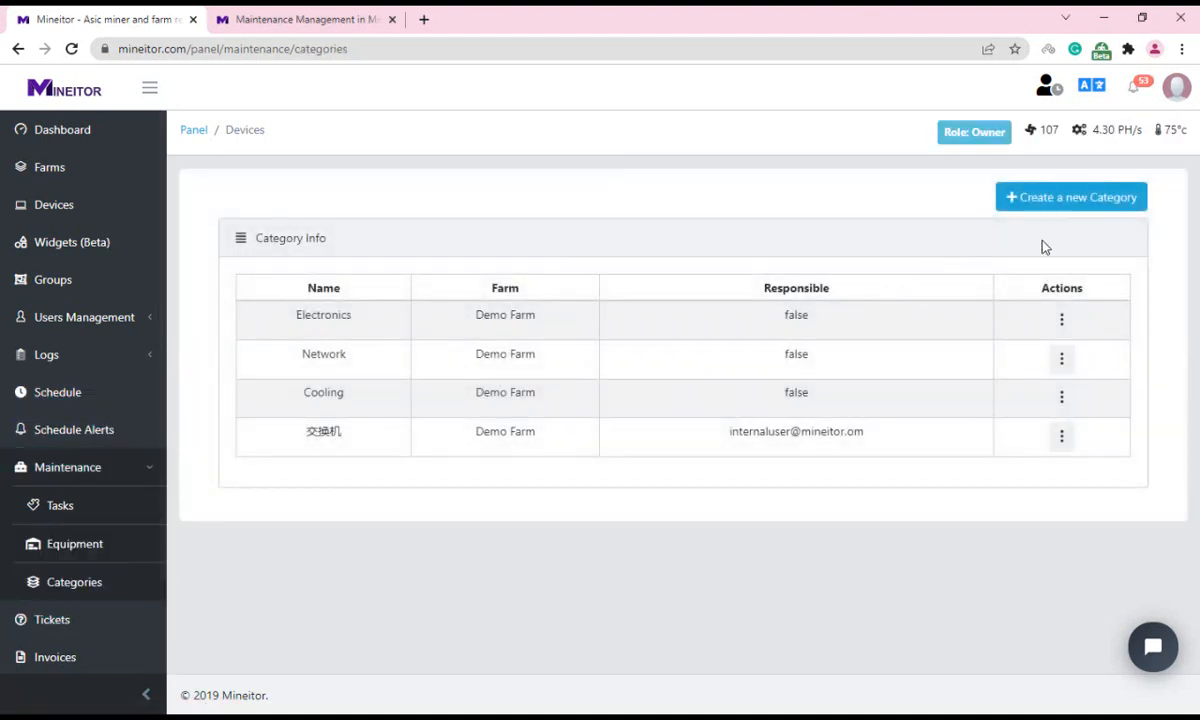
pyautogui.click(1063, 207)
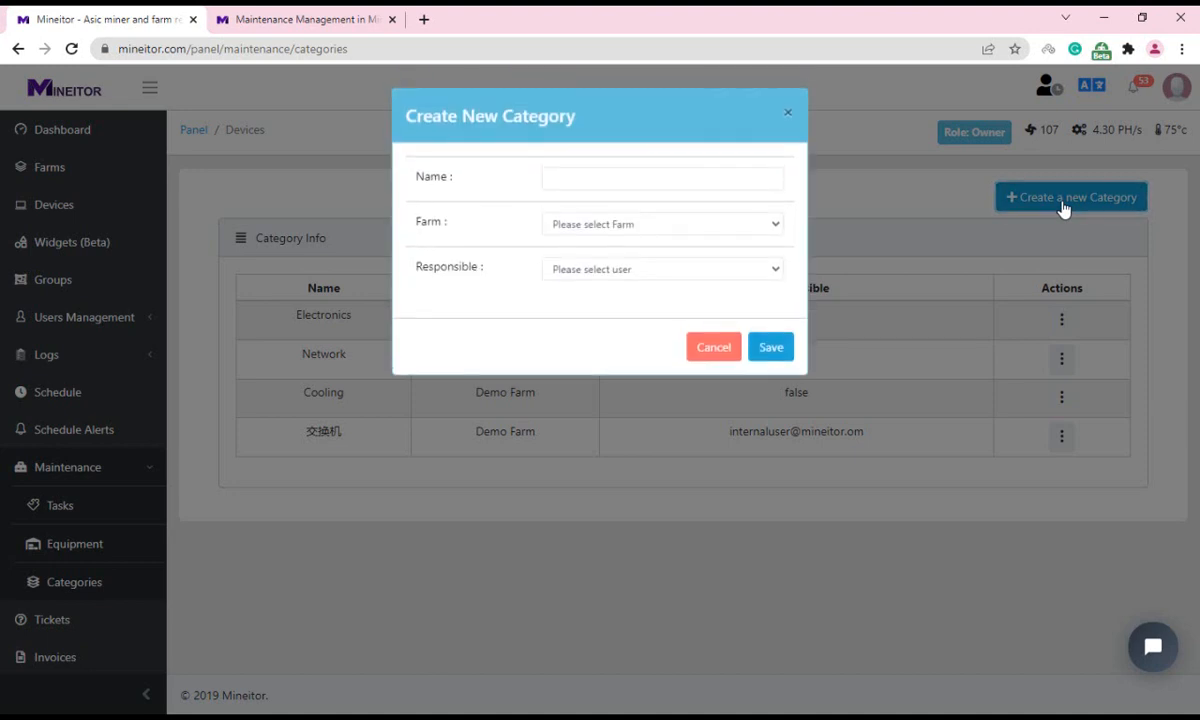
pyautogui.click(636, 179)
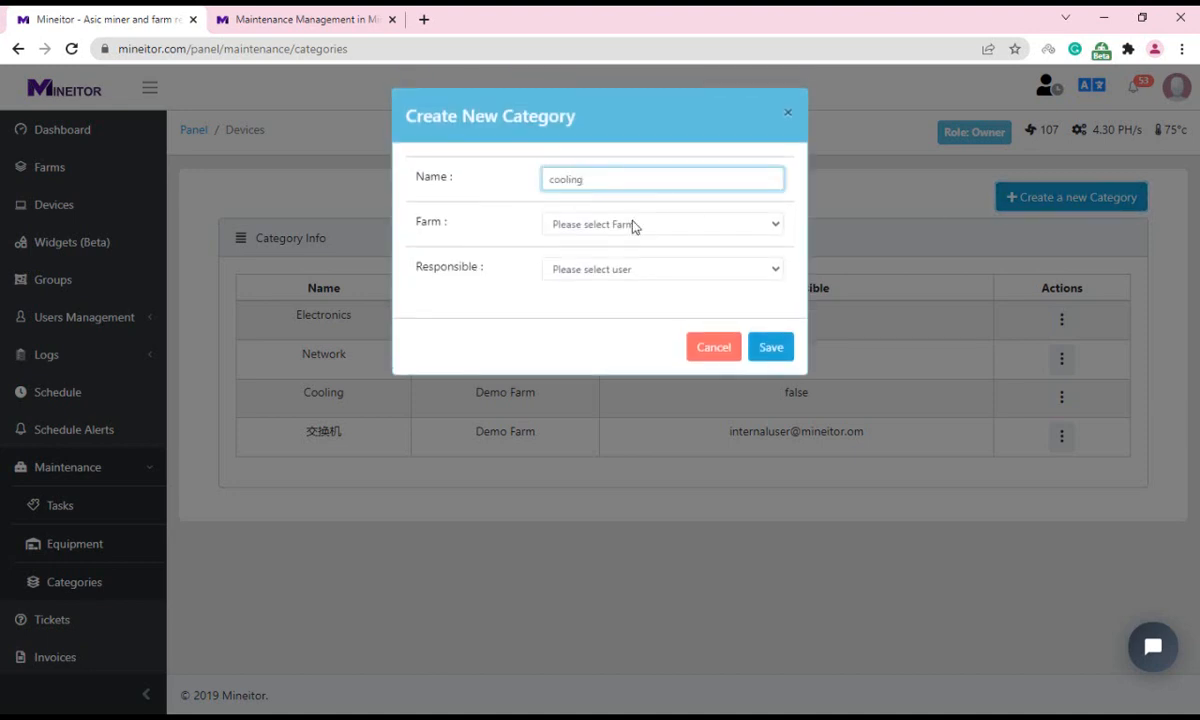
pyautogui.click(632, 226)
pyautogui.click(643, 261)
pyautogui.click(643, 270)
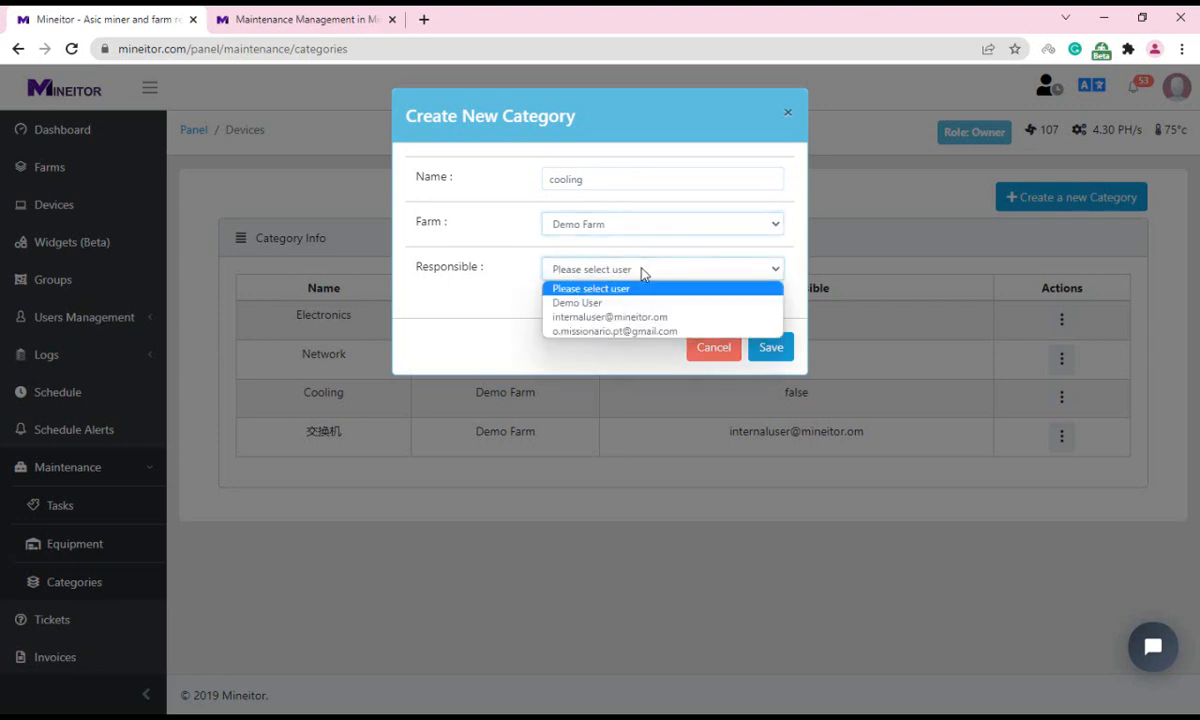
pyautogui.click(591, 304)
pyautogui.click(770, 347)
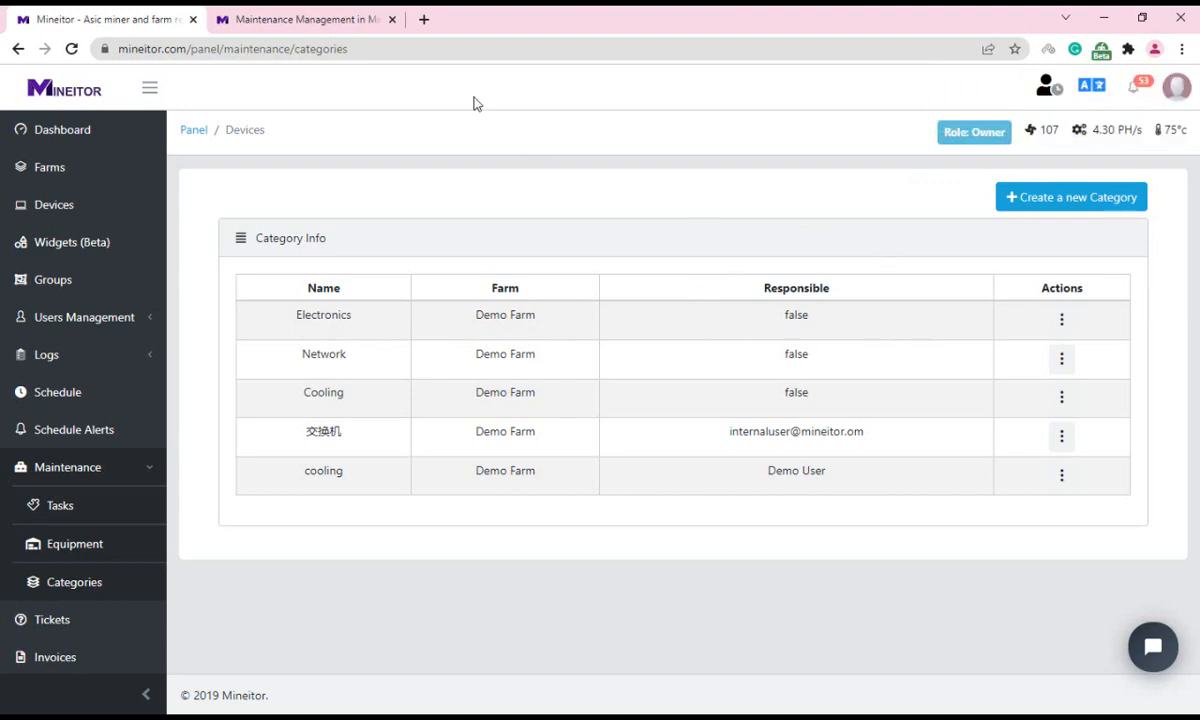
# Step: Start a maintenance request for demo device 1.3 from the devices list and set its priority to Normal
pyautogui.click(54, 206)
pyautogui.click(1113, 415)
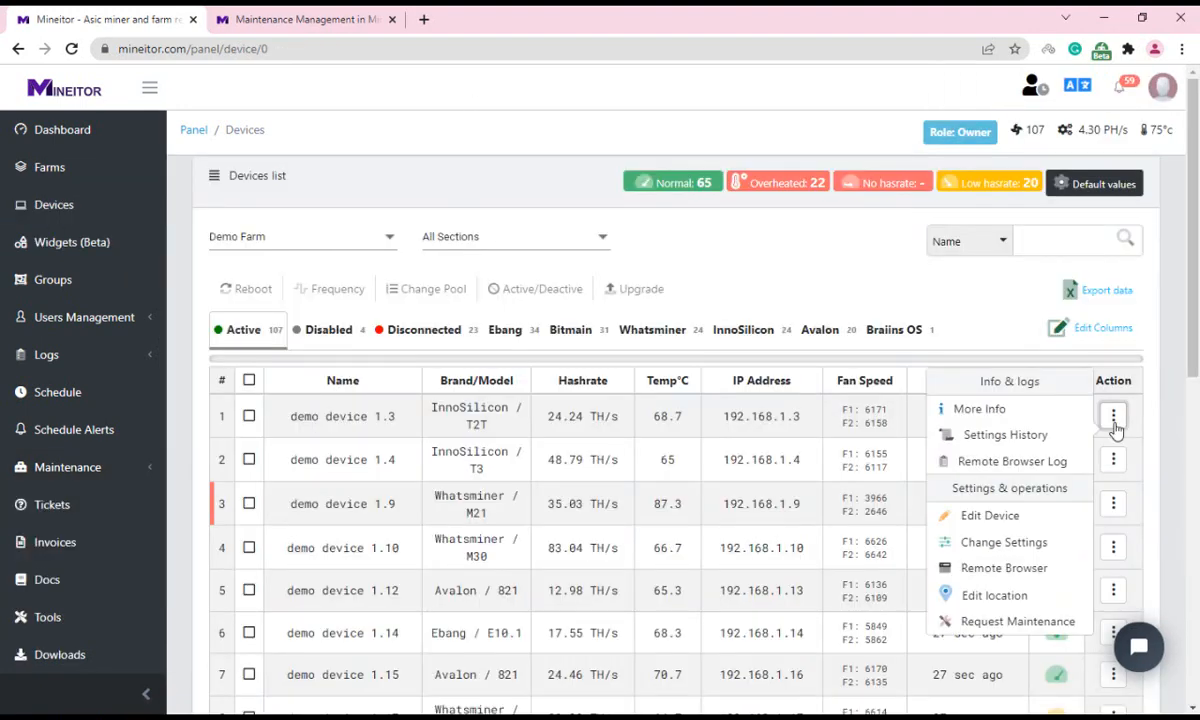
pyautogui.click(975, 620)
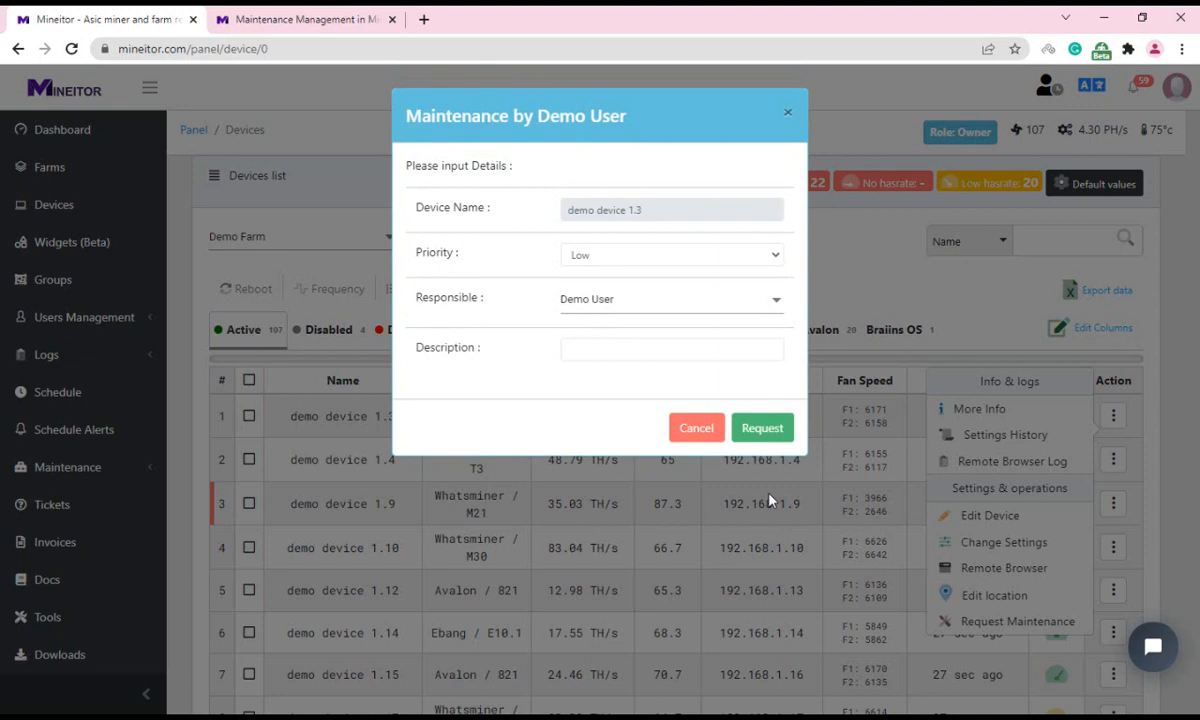
pyautogui.click(623, 262)
pyautogui.click(624, 284)
# Step: Keep Demo User as the request's responsible, enter cooling as its description, and submit it
pyautogui.click(630, 300)
pyautogui.click(616, 362)
pyautogui.click(614, 350)
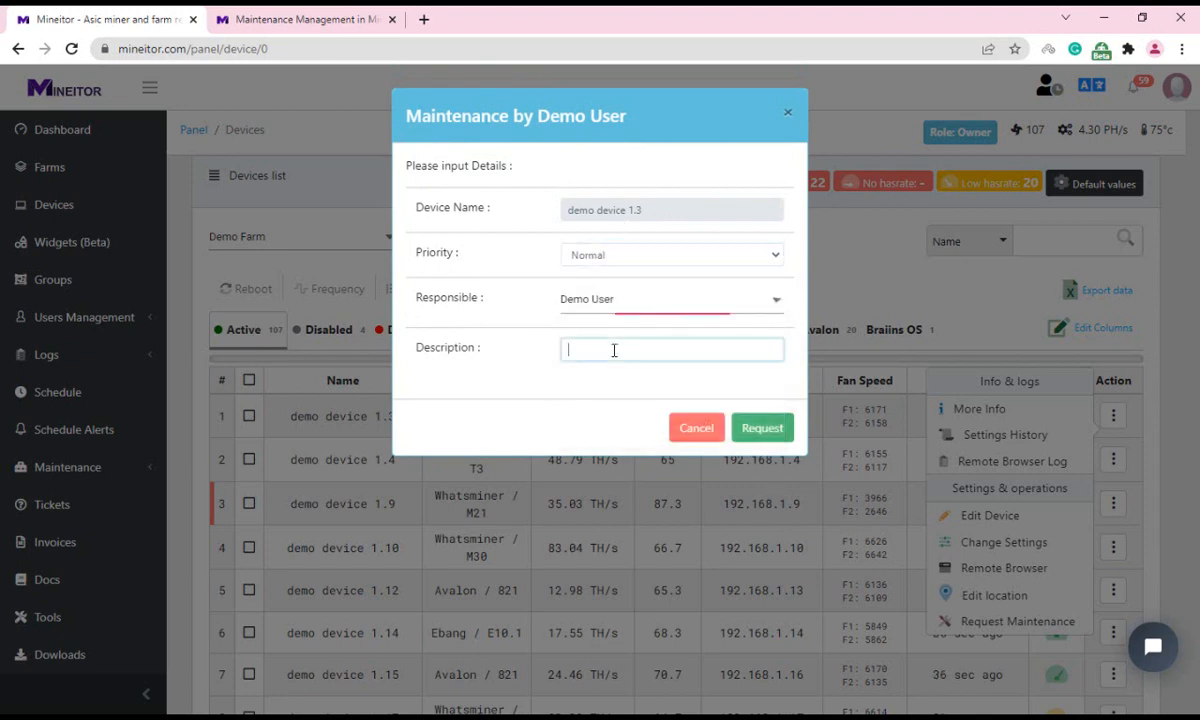
pyautogui.write('cooling')
pyautogui.click(765, 428)
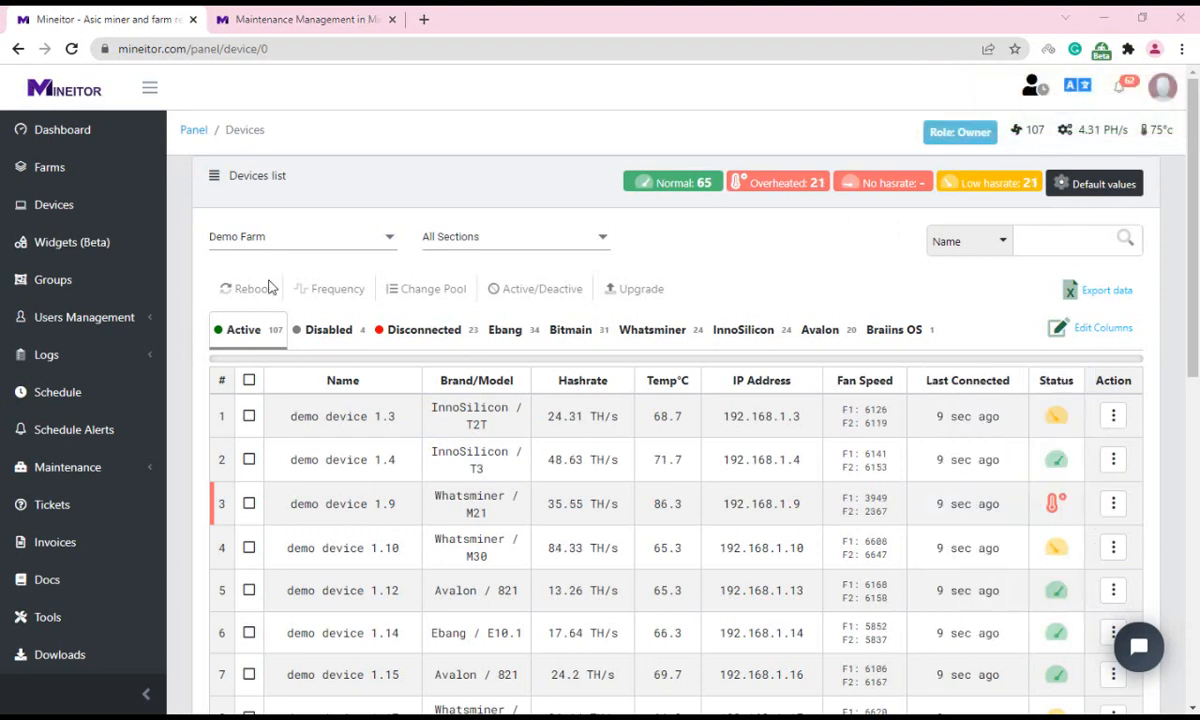
# Step: Request maintenance for demo device 1.105 from the schedule alerts list with Critical priority and the description cooling
pyautogui.click(86, 429)
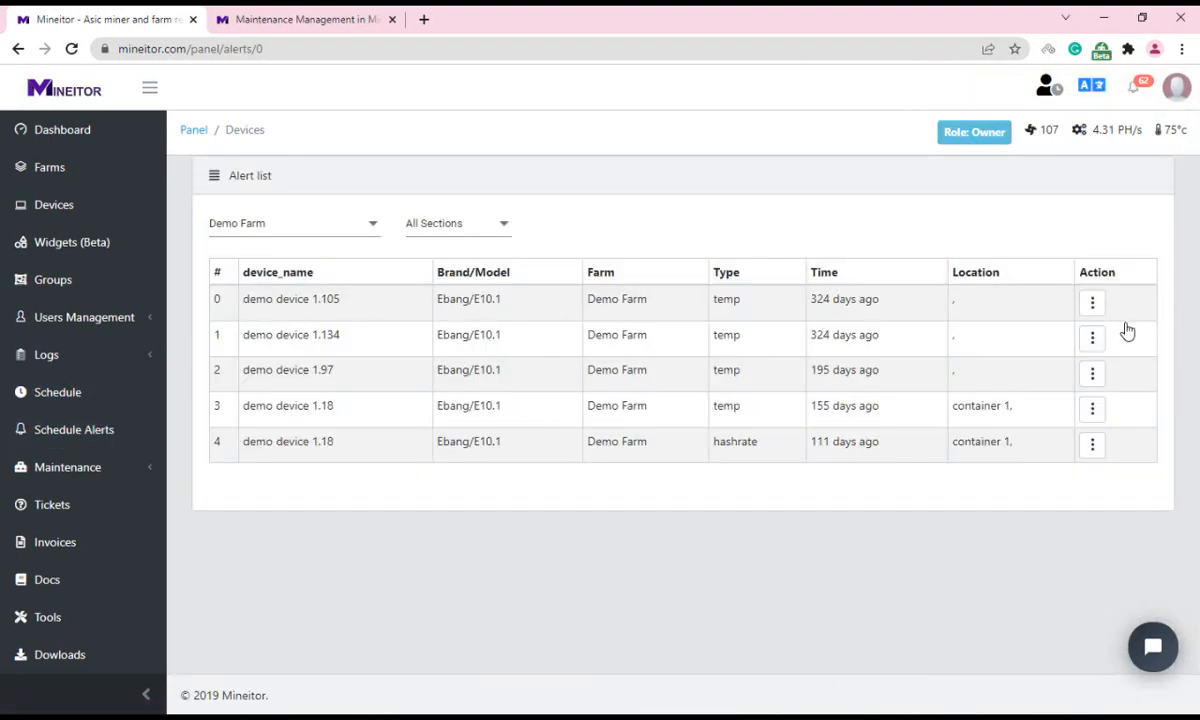
pyautogui.click(1092, 304)
pyautogui.click(1076, 238)
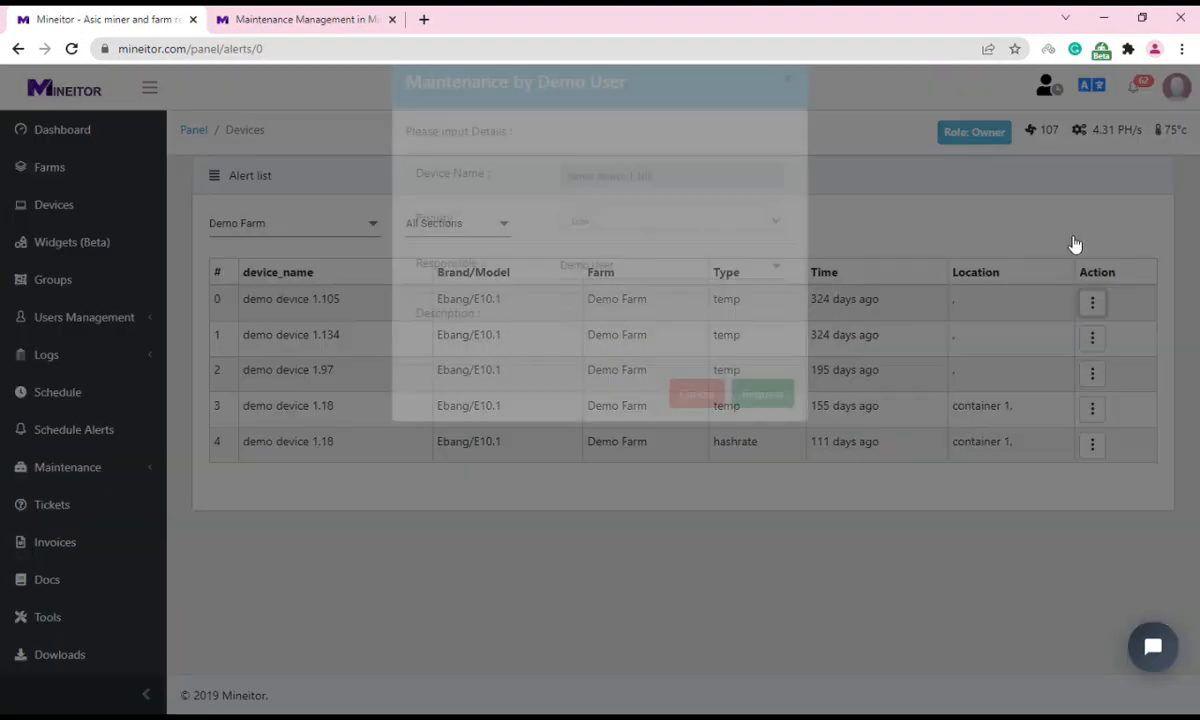
pyautogui.click(610, 255)
pyautogui.click(629, 316)
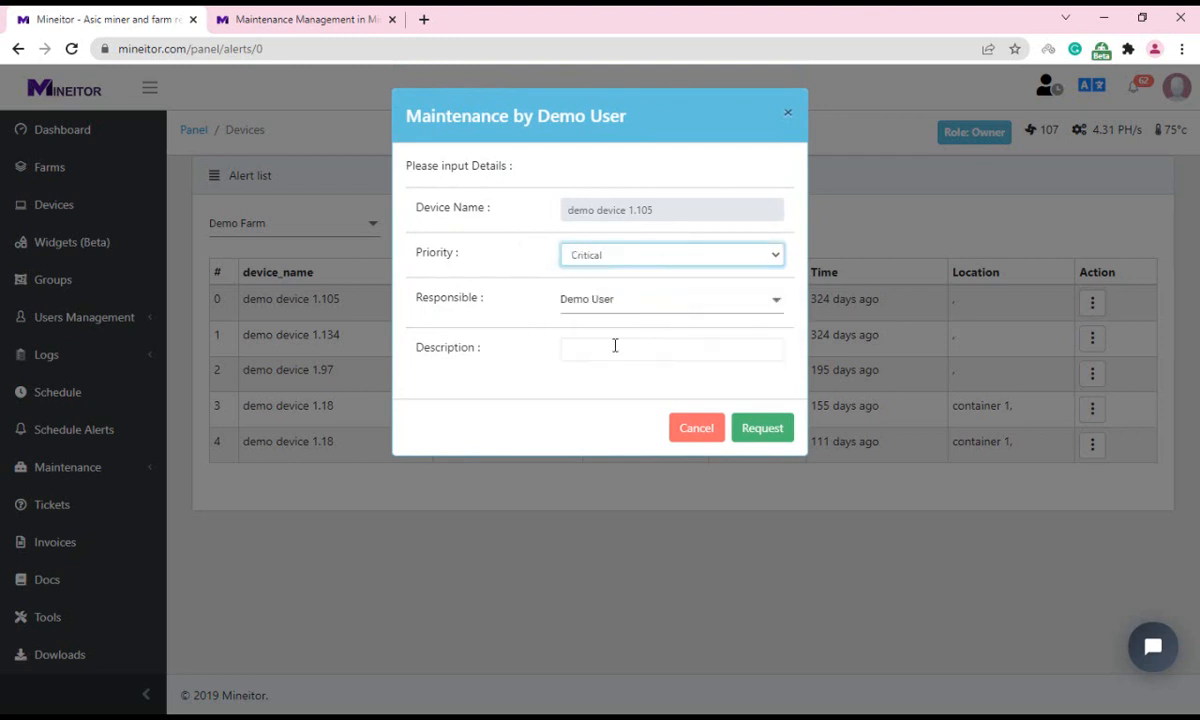
pyautogui.click(615, 346)
pyautogui.write('cooling')
pyautogui.click(764, 428)
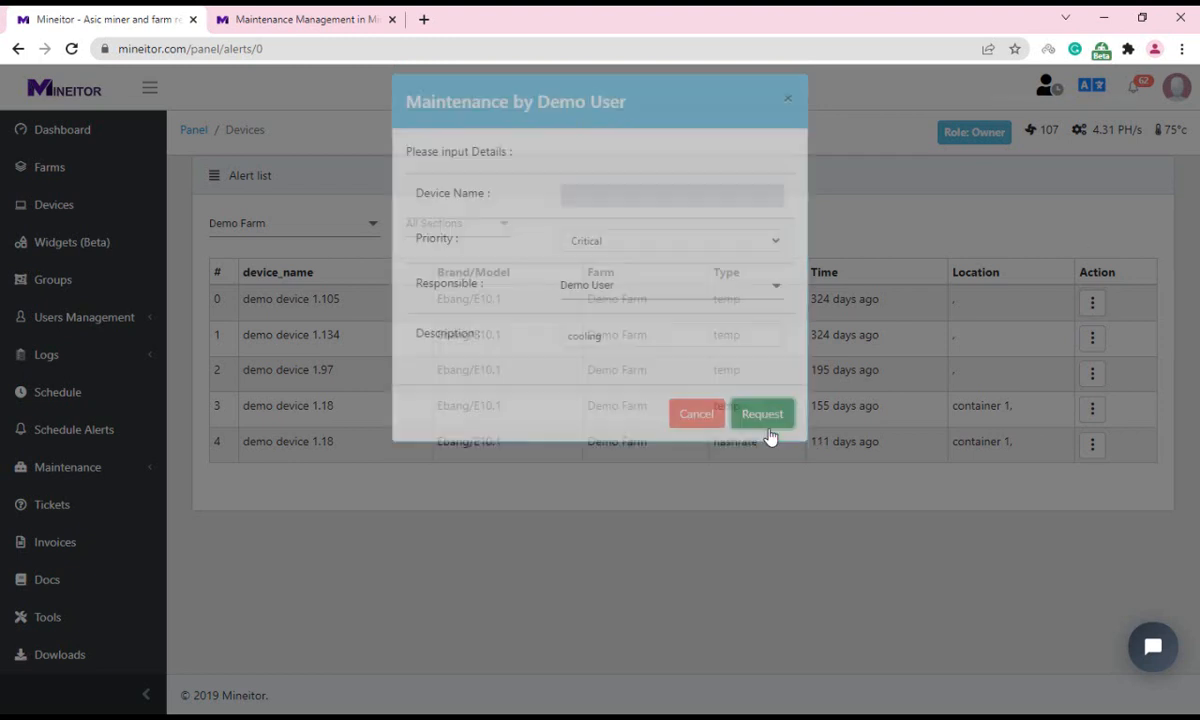